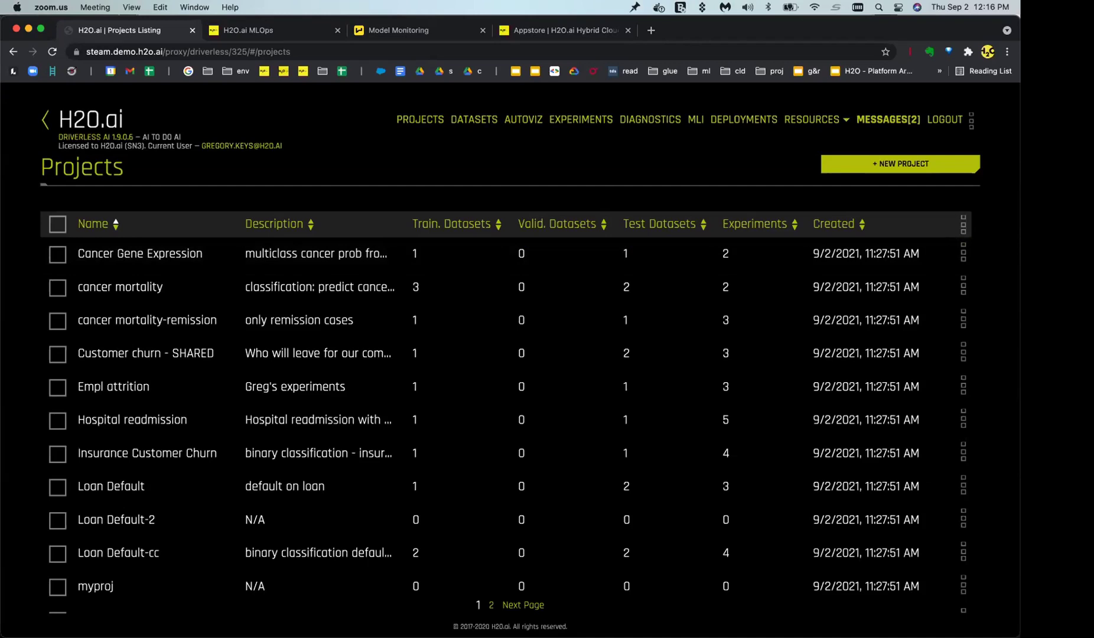
# - Open the Loan Default project showing loantrain (131K rows, 15 columns) and three AUC experiments
pyautogui.click(129, 489)
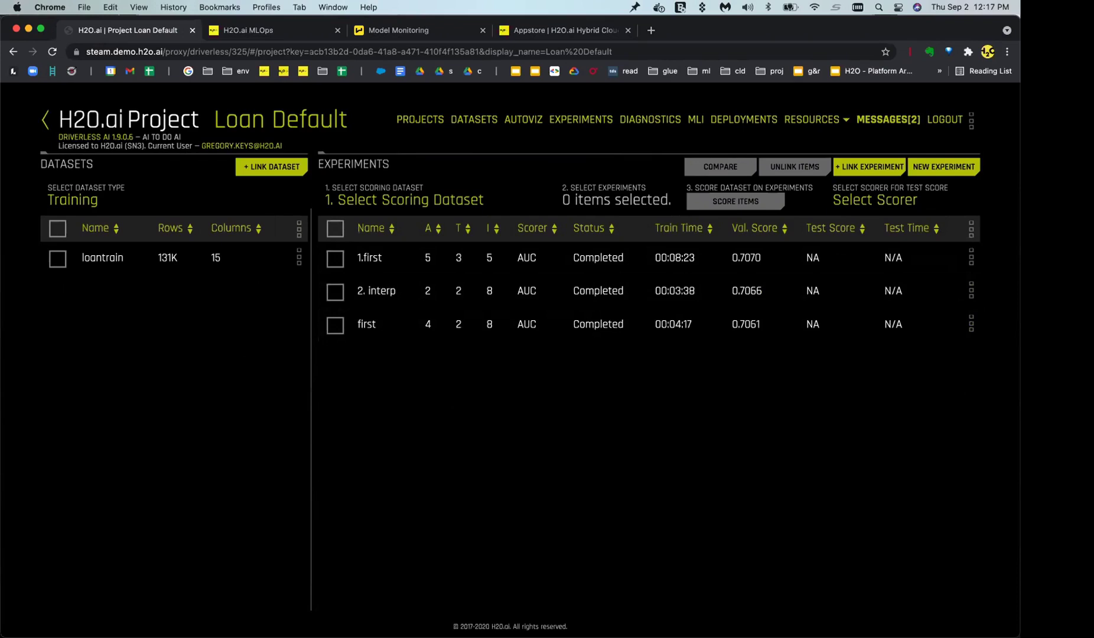
# - Open the 1.first experiment page with its LightGBM model, validation AUC 0.7070, test 0.7079
pyautogui.click(490, 263)
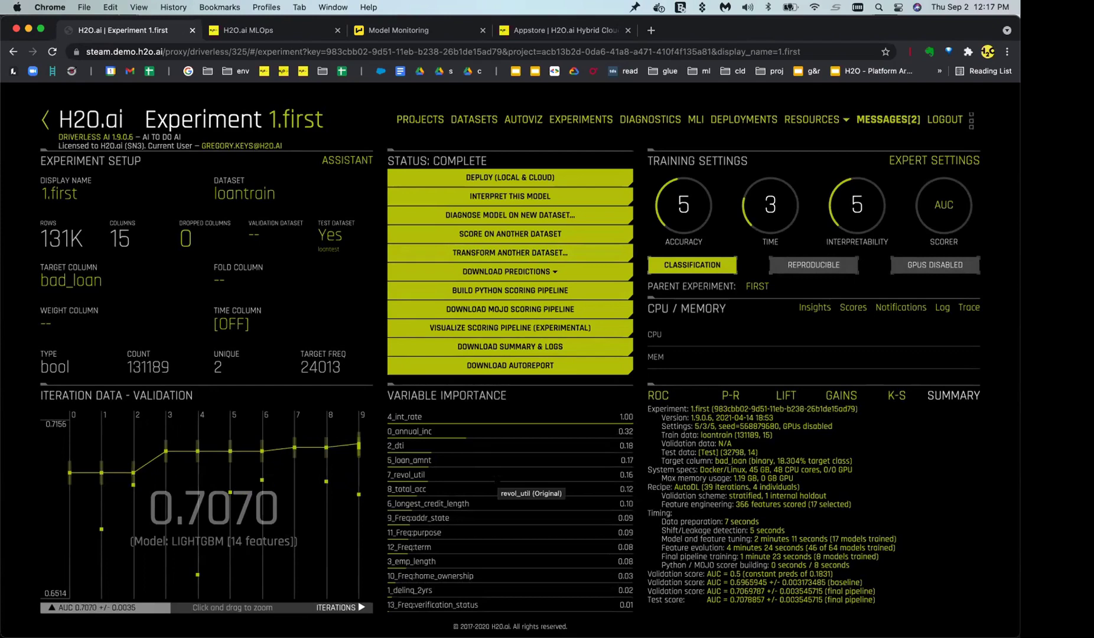
pyautogui.click(910, 166)
pyautogui.click(894, 595)
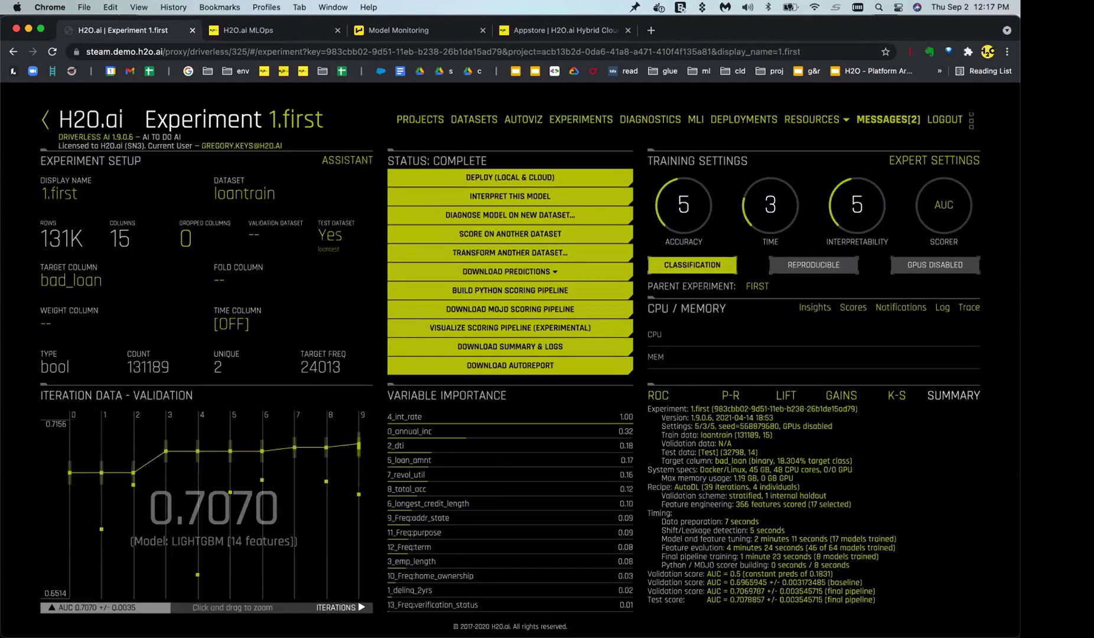
pyautogui.moveTo(568, 555)
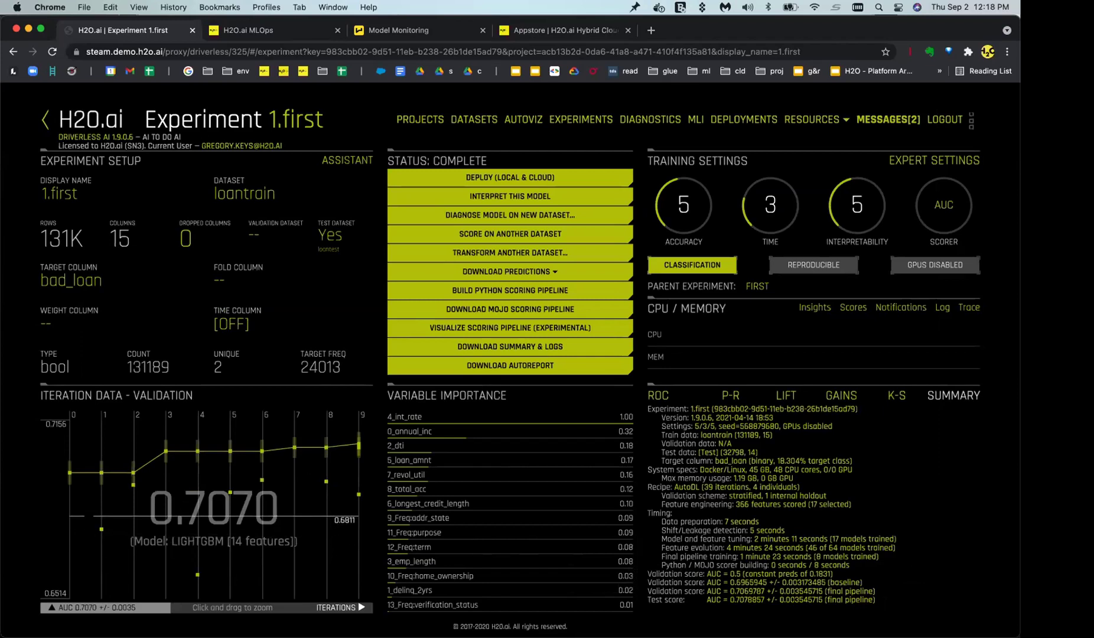
pyautogui.moveTo(198, 574)
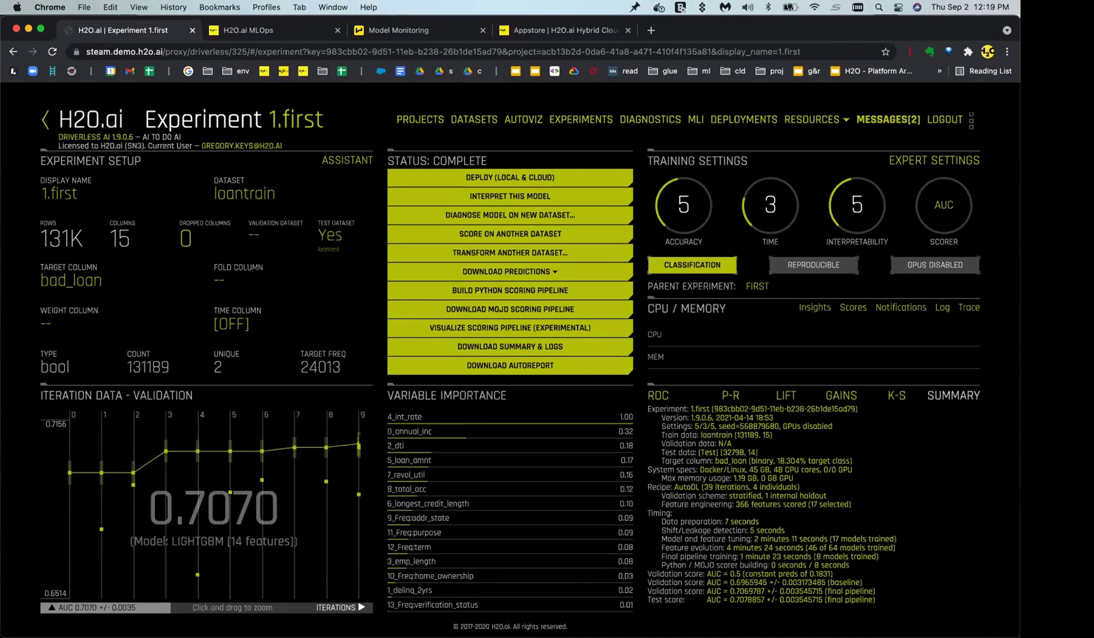
pyautogui.scroll(5, 736, 473)
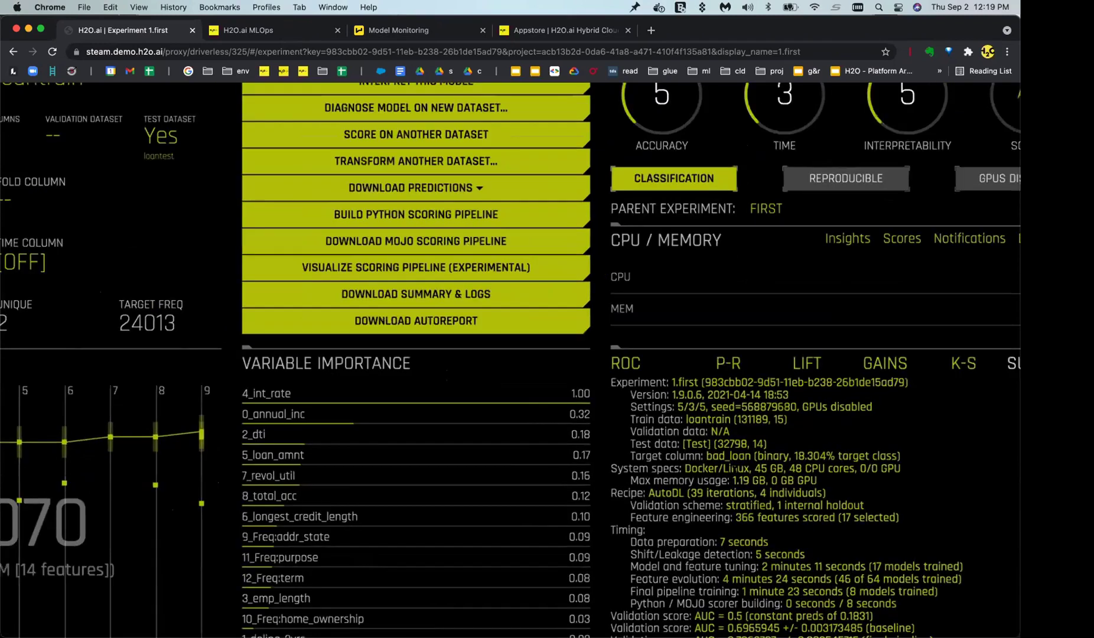
pyautogui.scroll(-3, 511, 360)
pyautogui.hscroll(3, 511, 361)
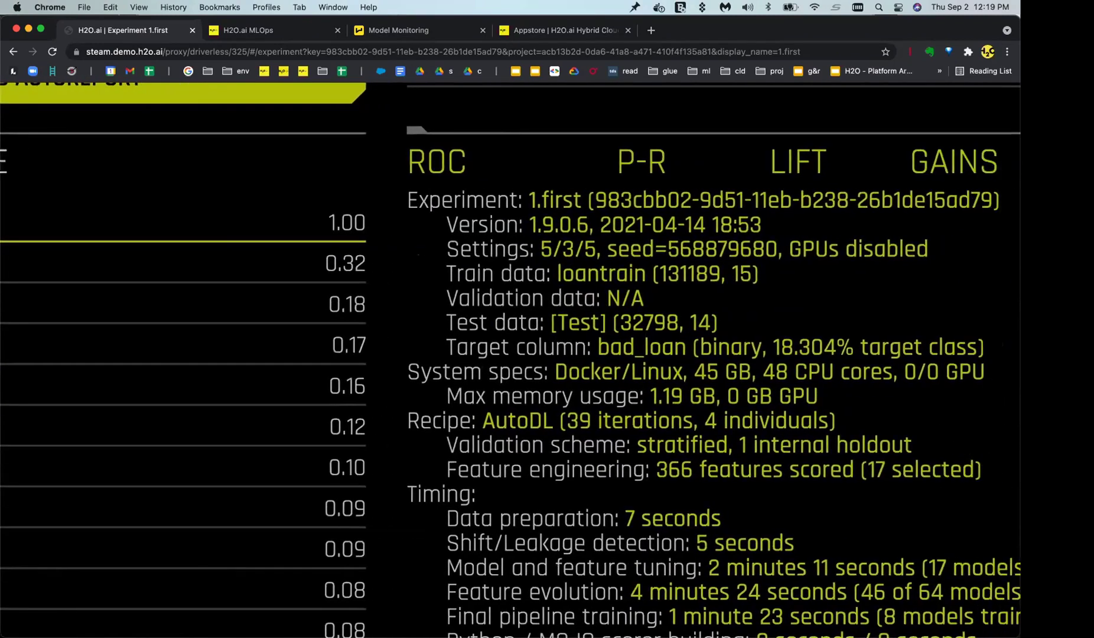
pyautogui.hscroll(1, 511, 361)
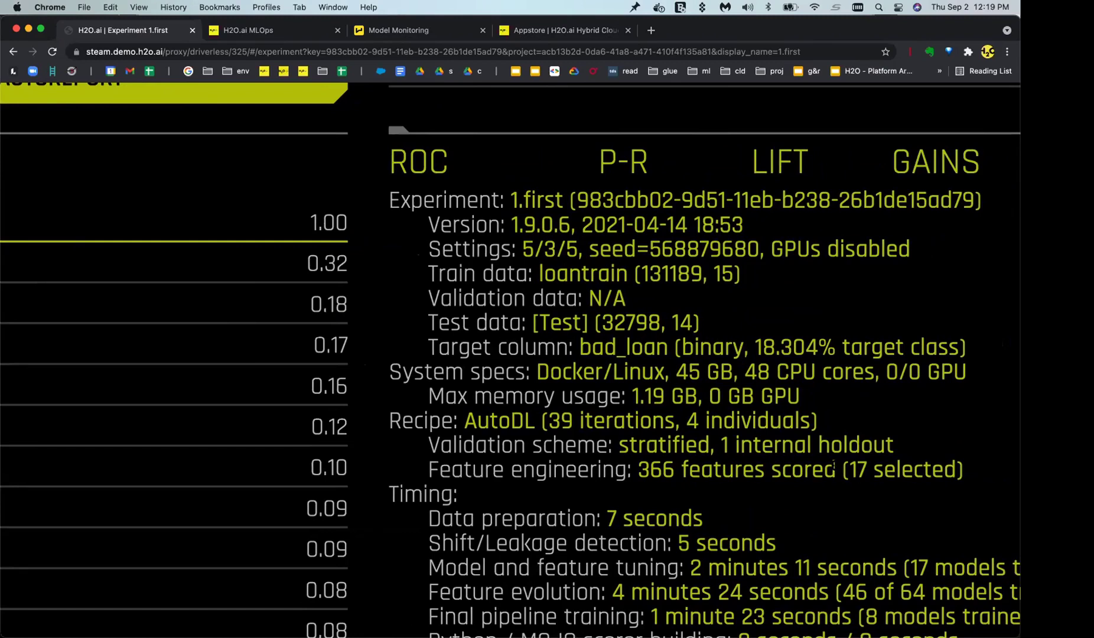
pyautogui.scroll(-10, 547, 354)
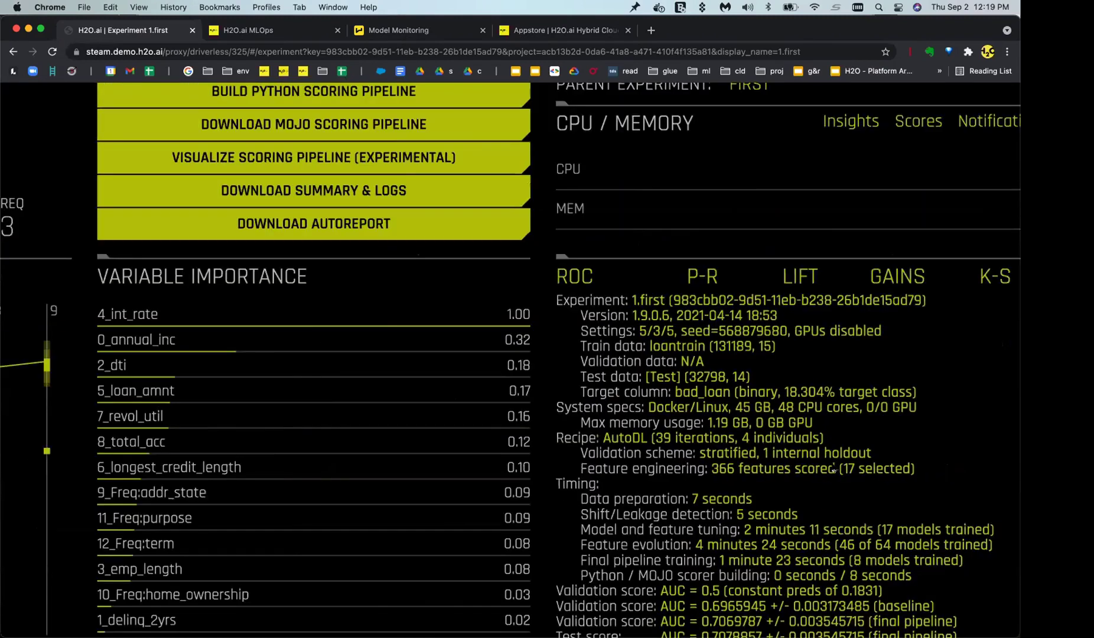
pyautogui.scroll(-5, 547, 355)
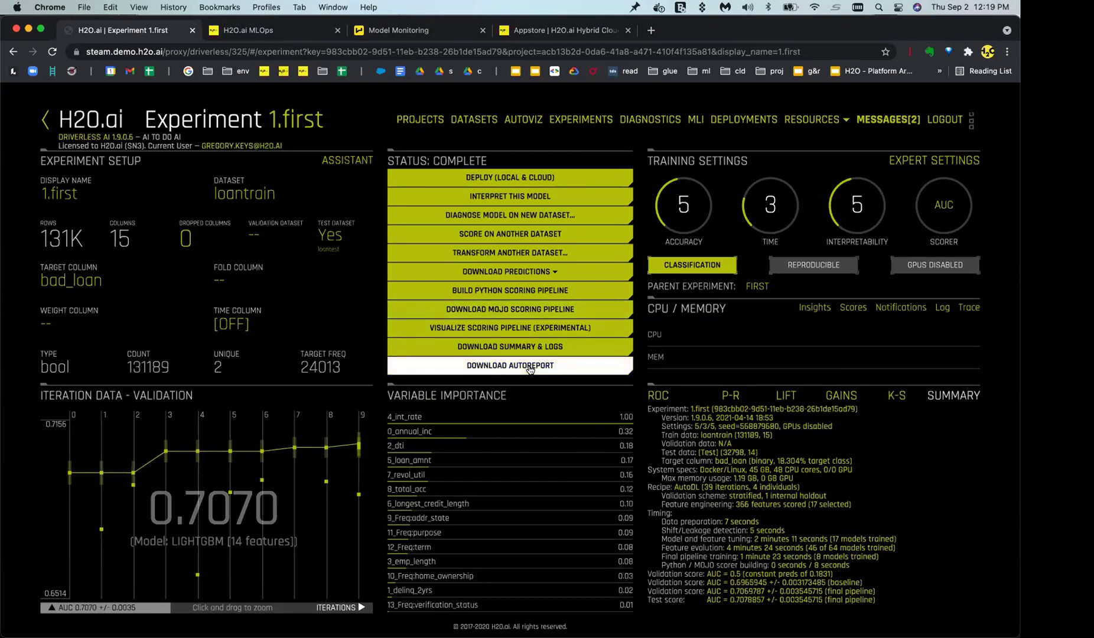
# - Open the downloaded 1.first autoreport in Word, check its file location, and position the window
pyautogui.click(510, 365)
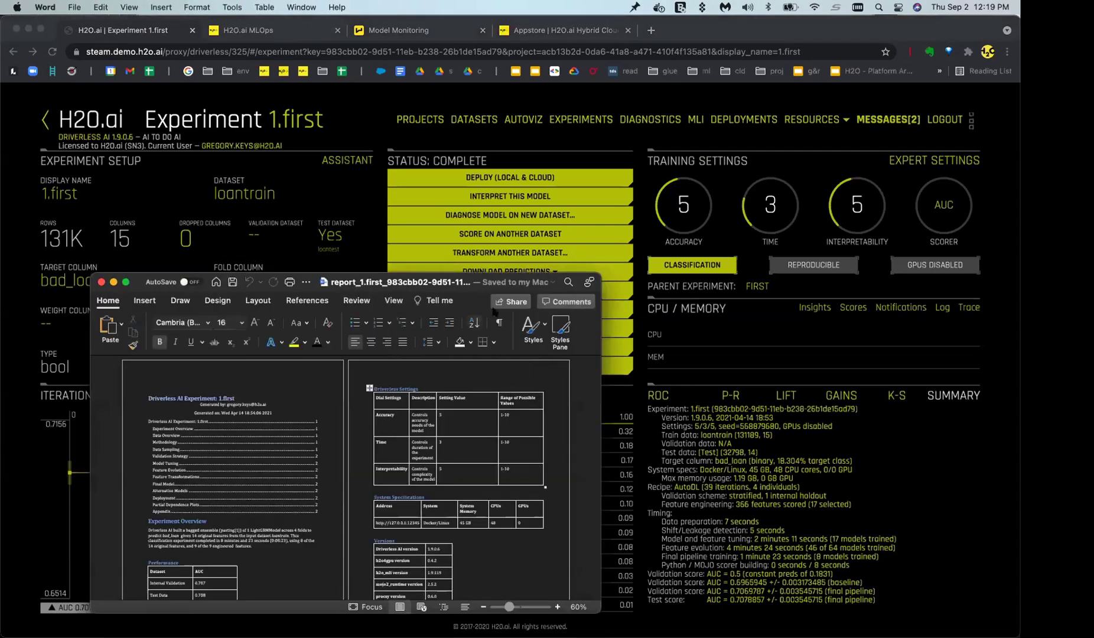
pyautogui.click(502, 282)
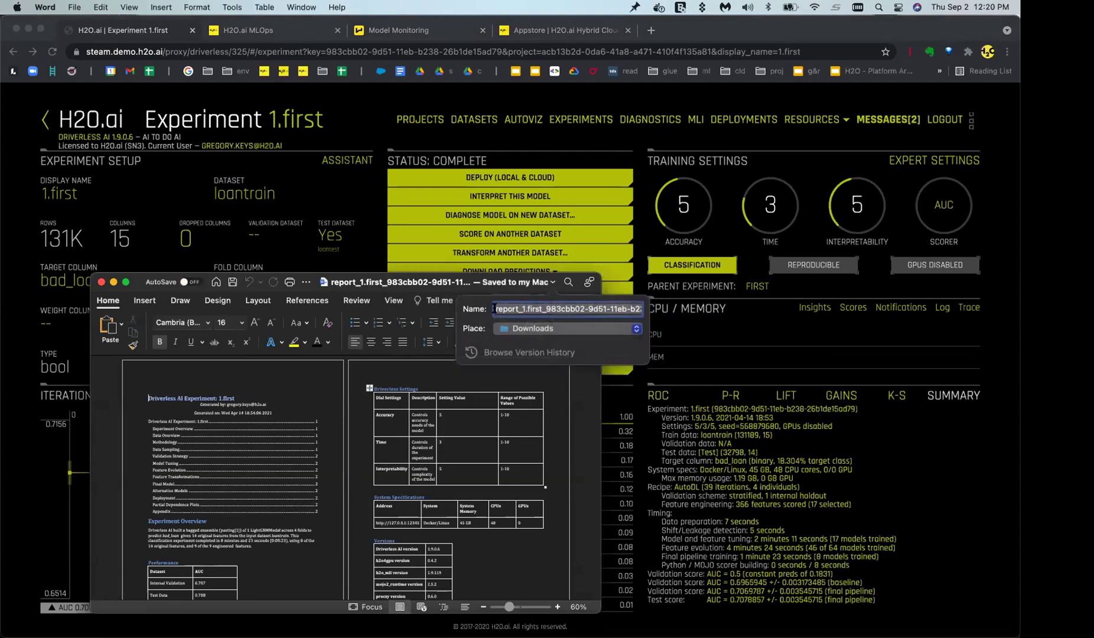
pyautogui.click(408, 517)
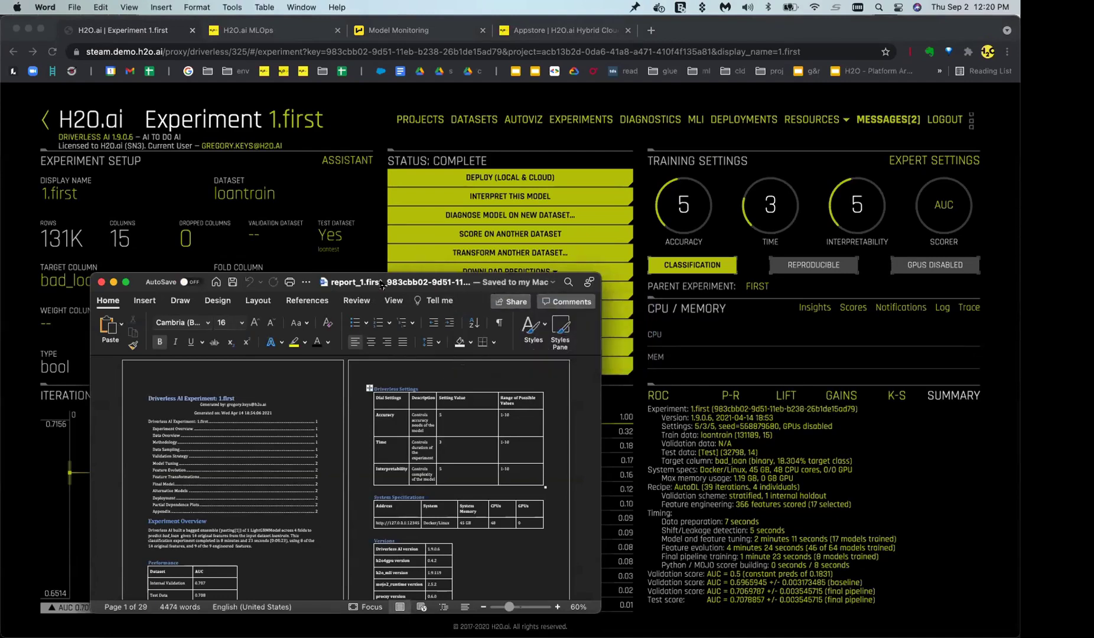
pyautogui.click(340, 283)
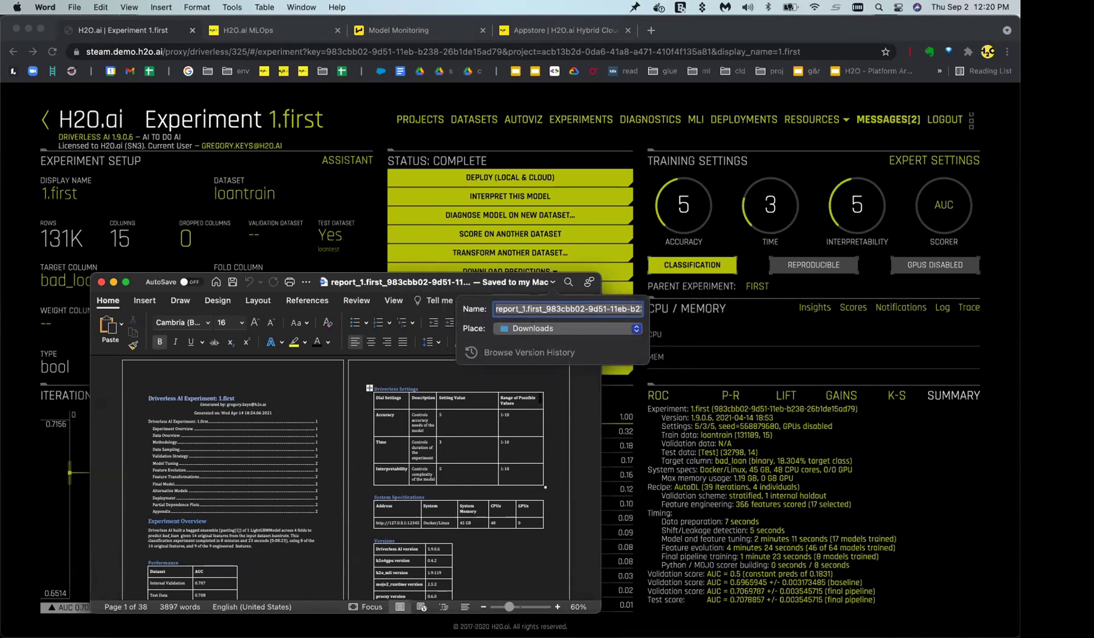
pyautogui.click(526, 421)
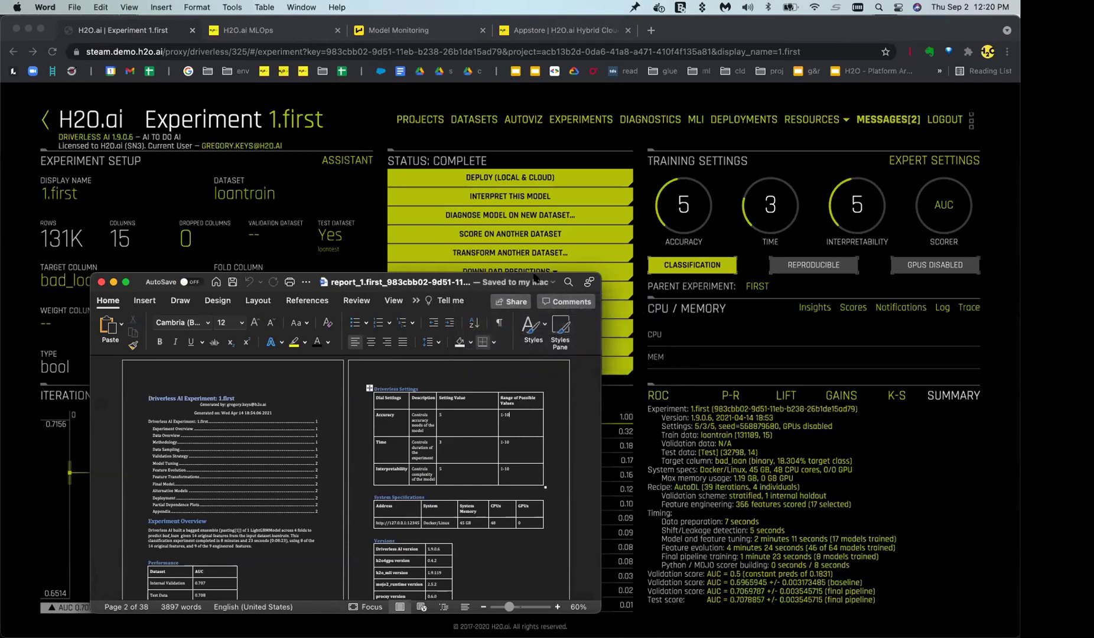
pyautogui.moveTo(535, 277); pyautogui.dragTo(771, 78)
pyautogui.moveTo(328, 413); pyautogui.dragTo(50, 582)
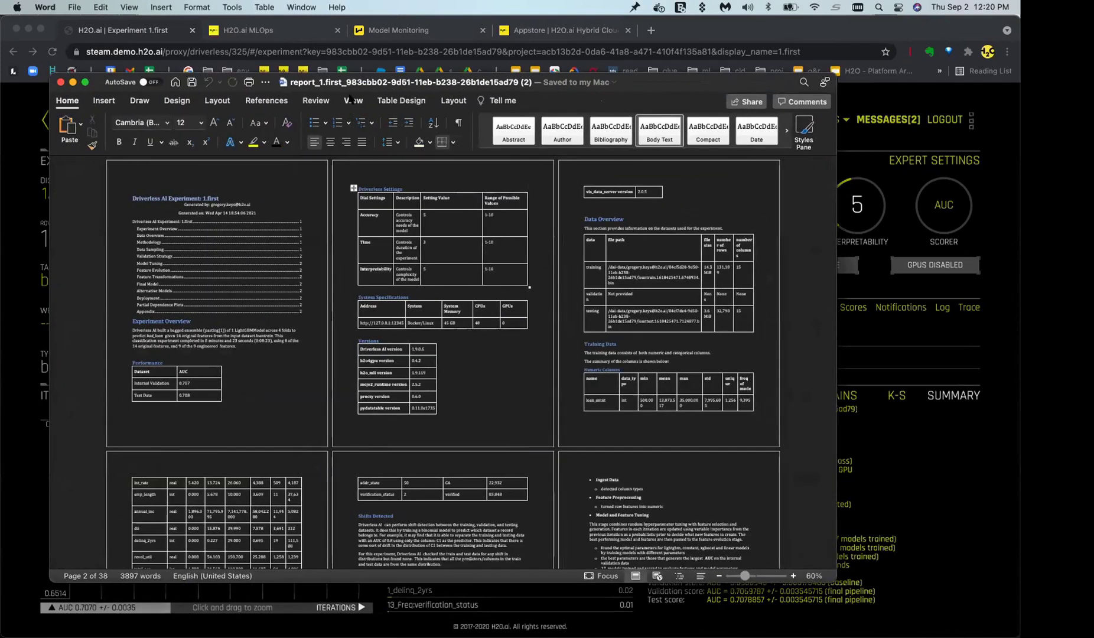
# - Switch the report to light mode, read through it, then close Word and return to Loan Default
pyautogui.click(352, 99)
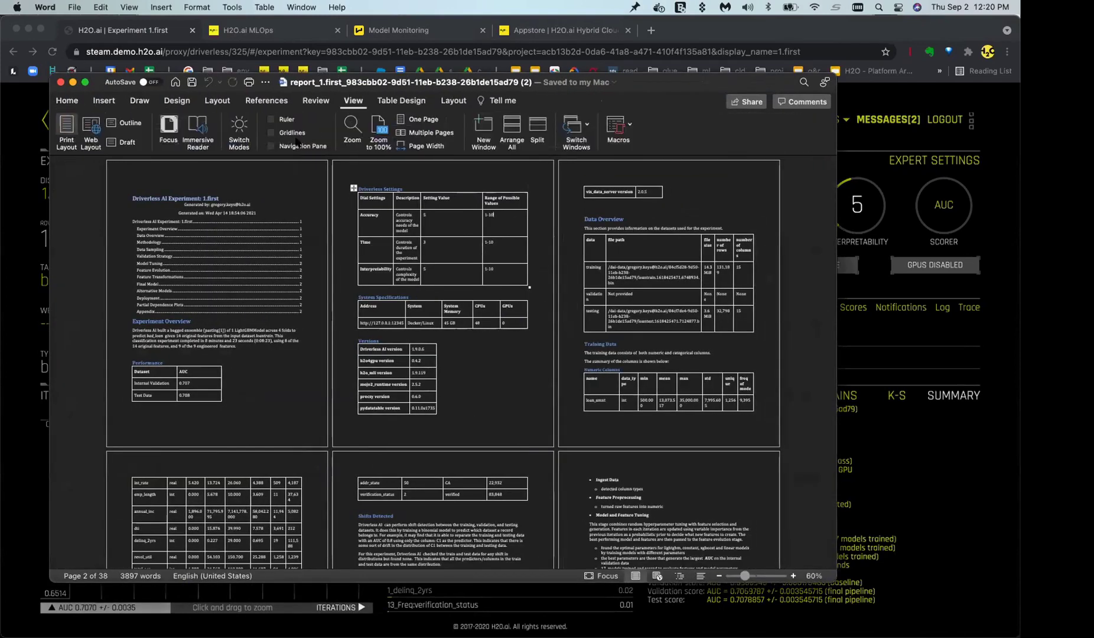
pyautogui.click(240, 131)
pyautogui.scroll(-5, 289, 381)
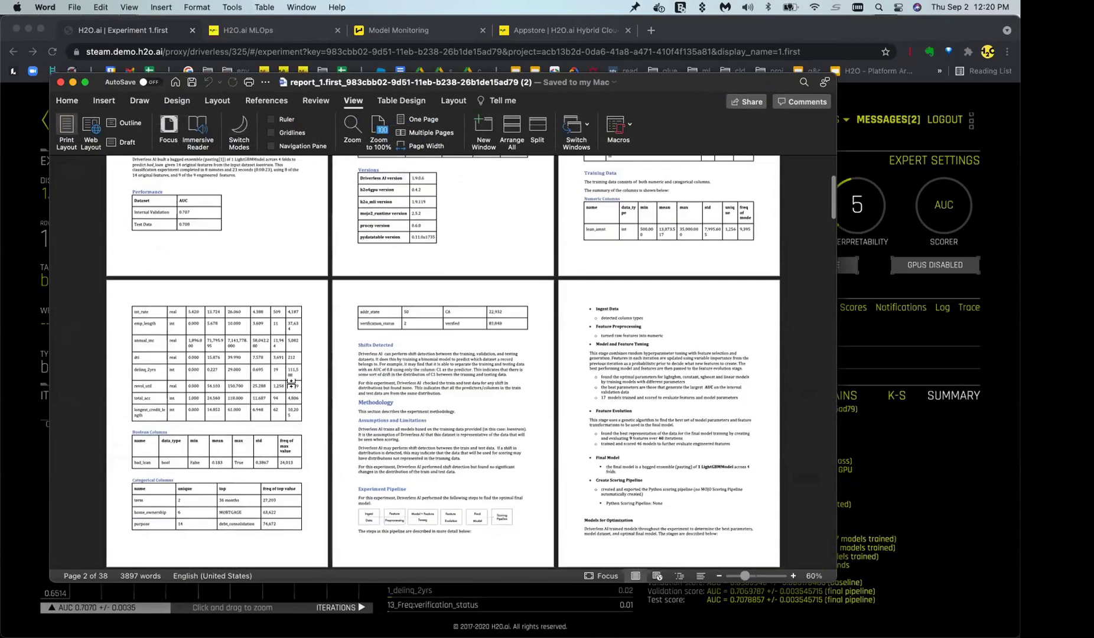
pyautogui.scroll(-15, 291, 385)
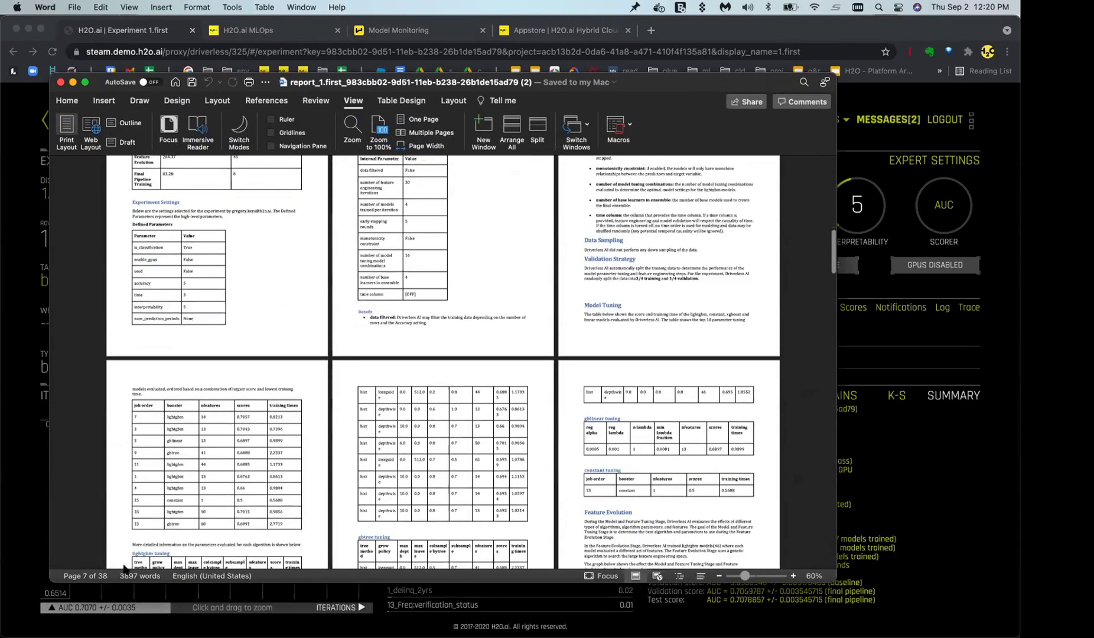
pyautogui.scroll(-9, 325, 465)
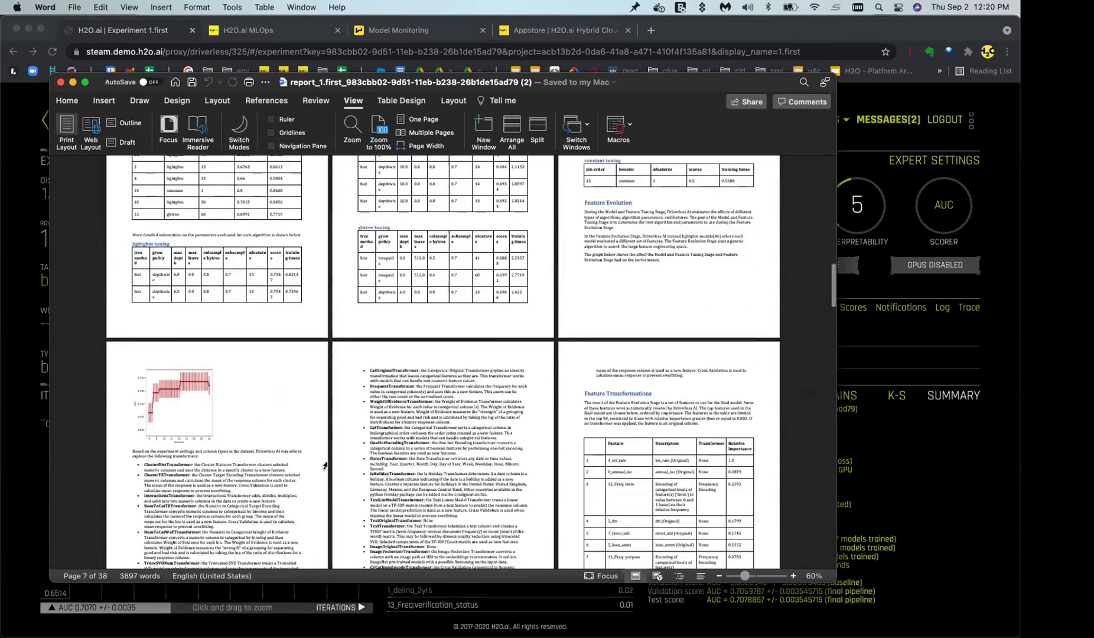
pyautogui.scroll(-20, 325, 465)
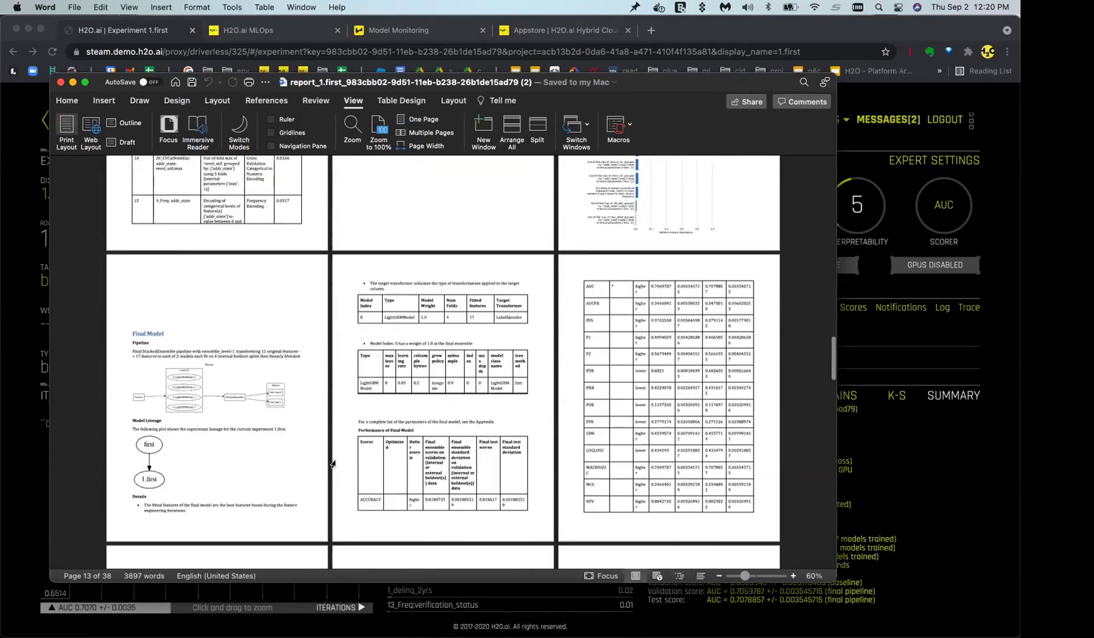
pyautogui.scroll(-20, 332, 464)
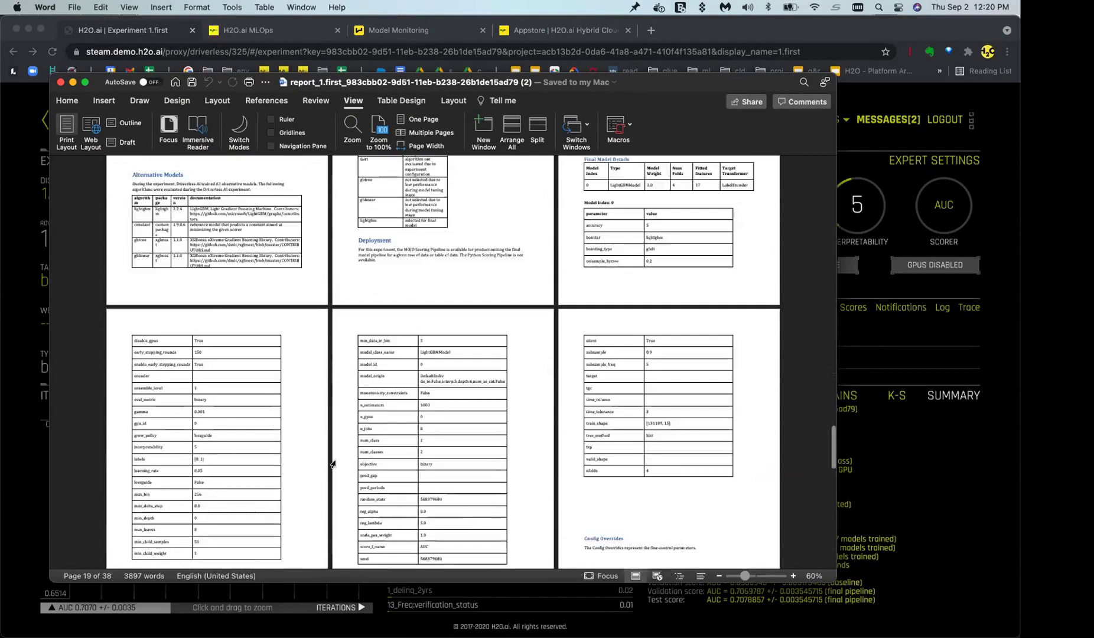
pyautogui.scroll(-20, 332, 464)
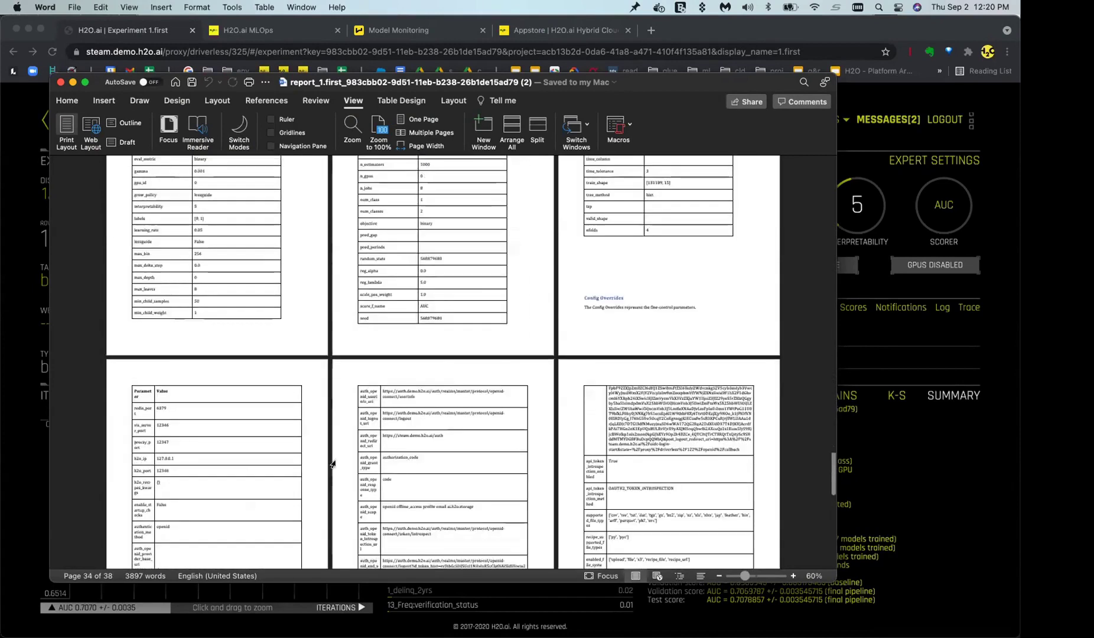
pyautogui.scroll(20, 332, 465)
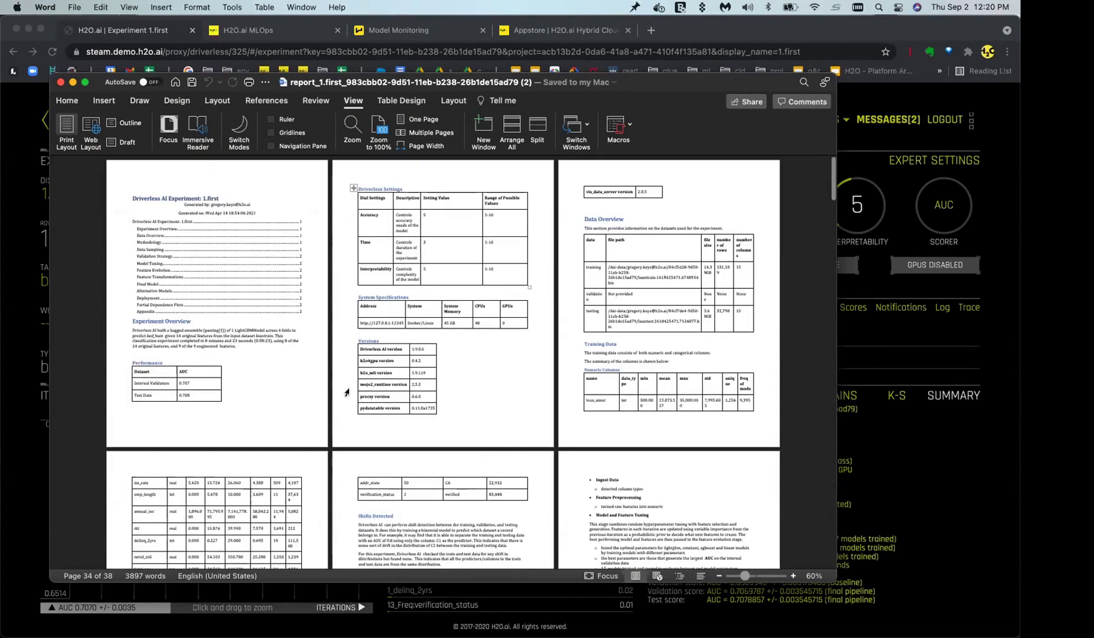
pyautogui.click(60, 83)
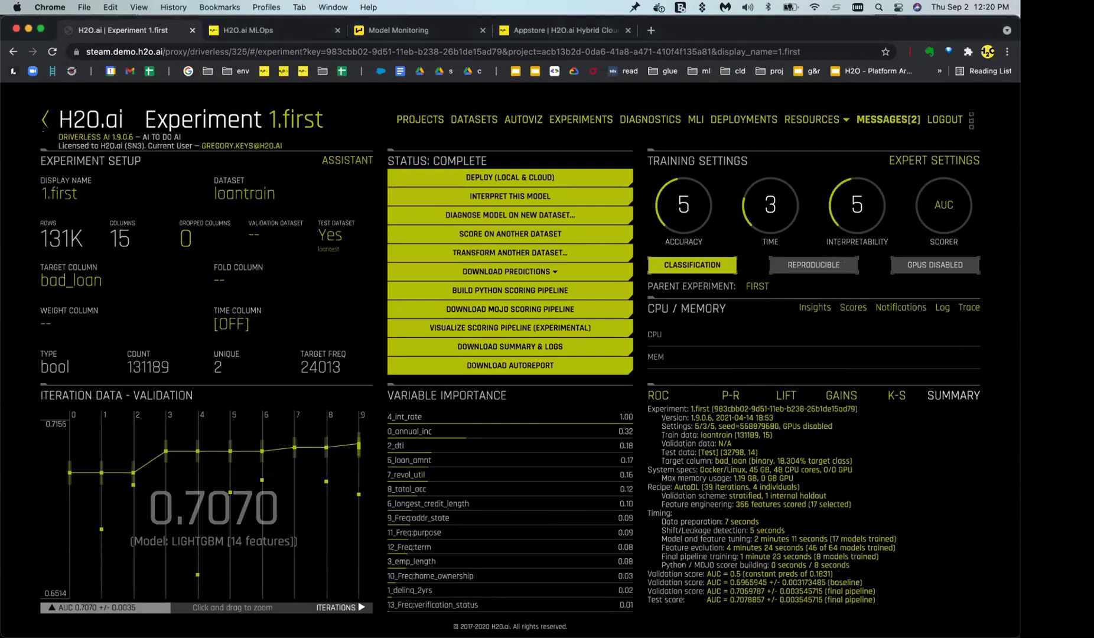
pyautogui.click(46, 123)
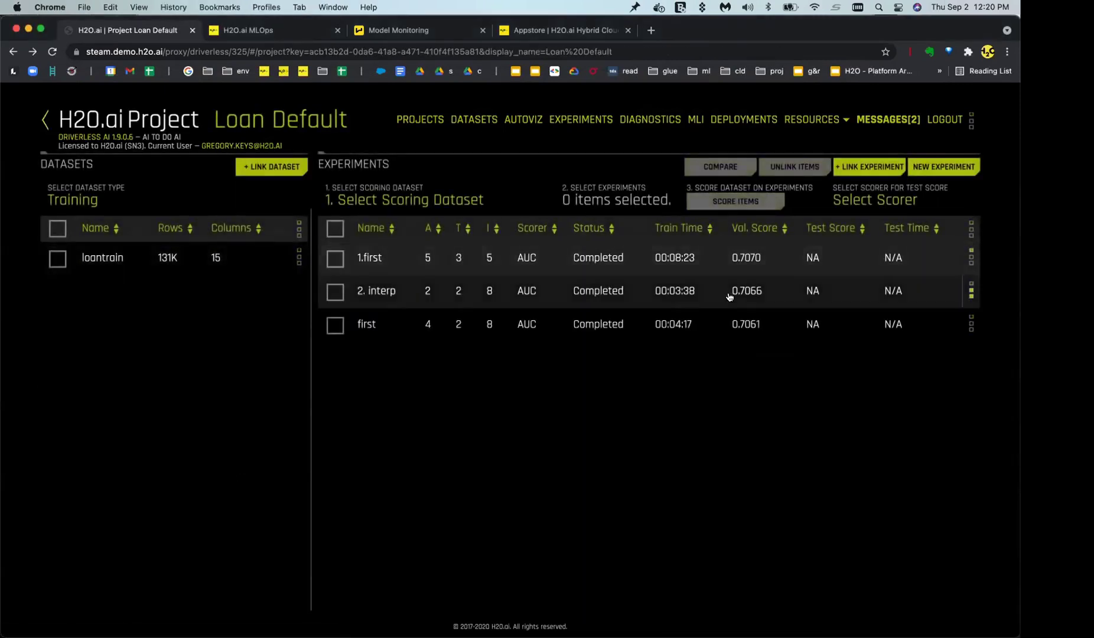
# - Compare 1.first, 2. interp and first side by side, then close the comparison
pyautogui.click(335, 258)
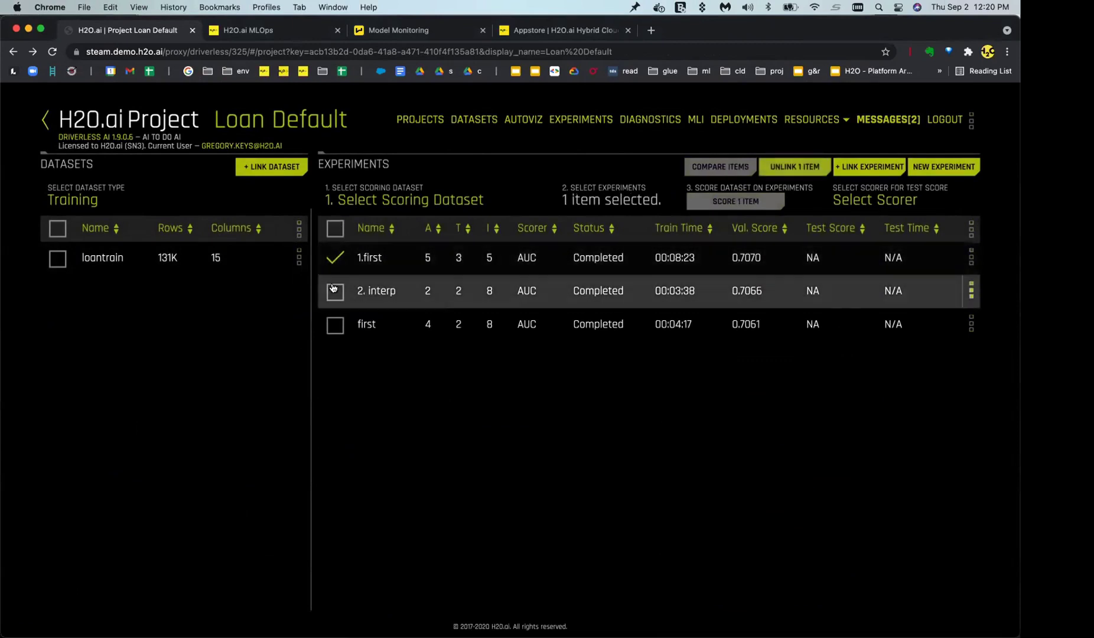
pyautogui.click(335, 291)
pyautogui.click(336, 325)
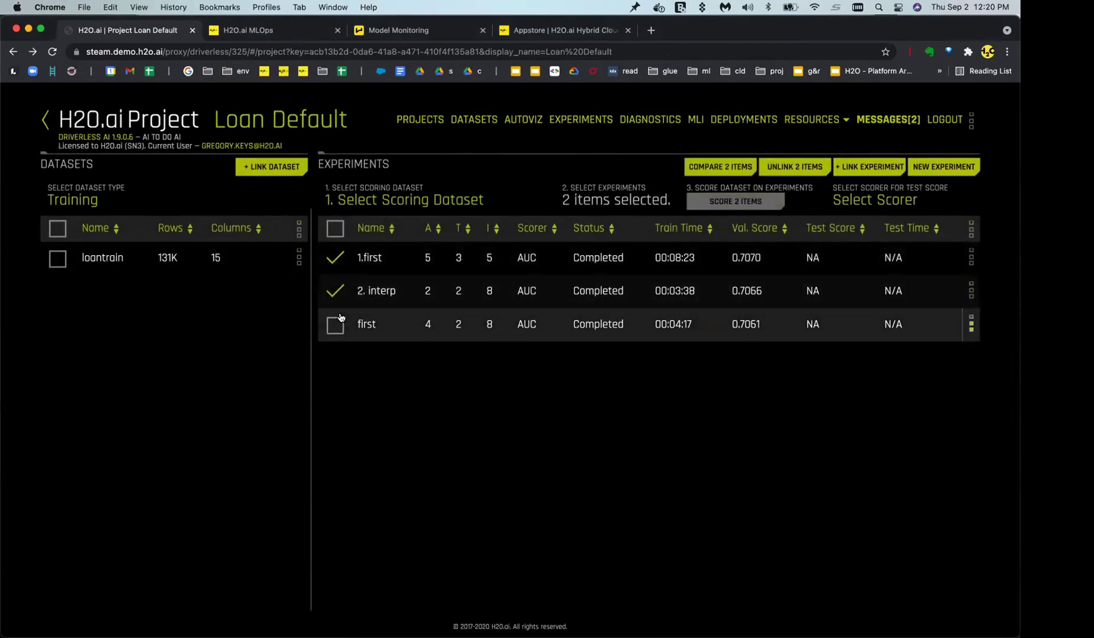
pyautogui.click(335, 325)
pyautogui.click(719, 167)
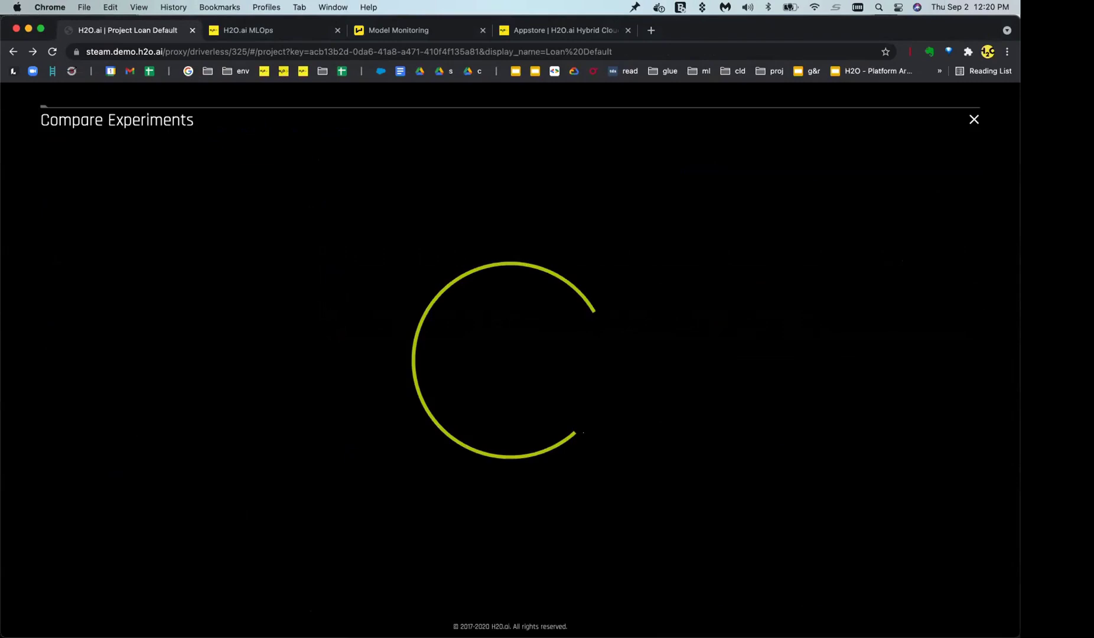
pyautogui.scroll(-15, 508, 355)
pyautogui.scroll(15, 509, 355)
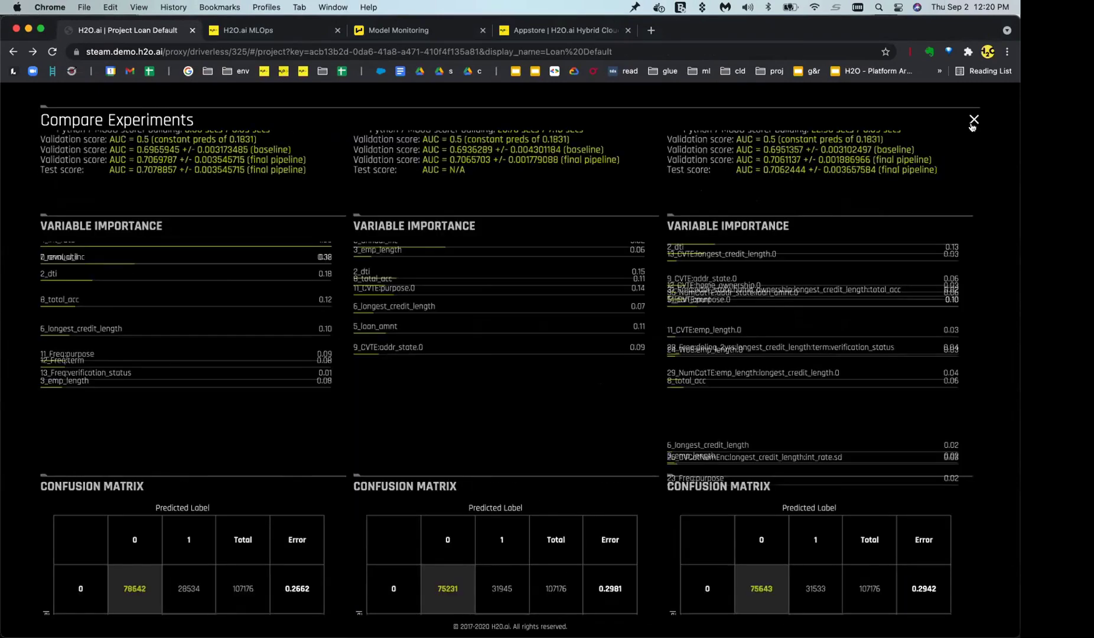
pyautogui.click(975, 119)
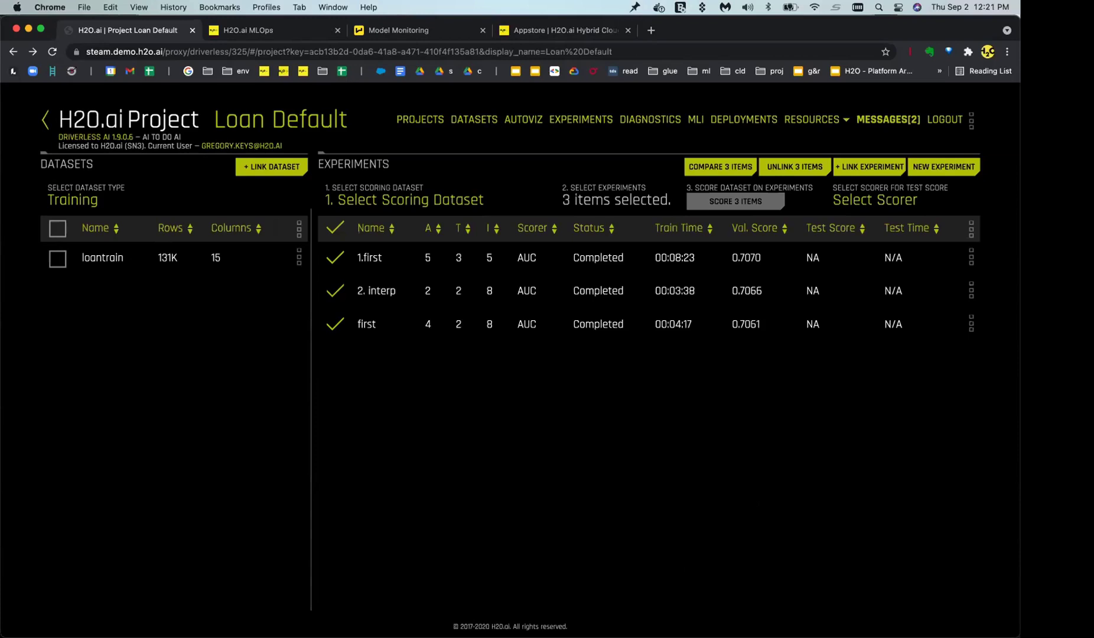
# - Show the Driverless AI projects listing in its tab and MLOps's My projects list of 14 projects
pyautogui.click(301, 30)
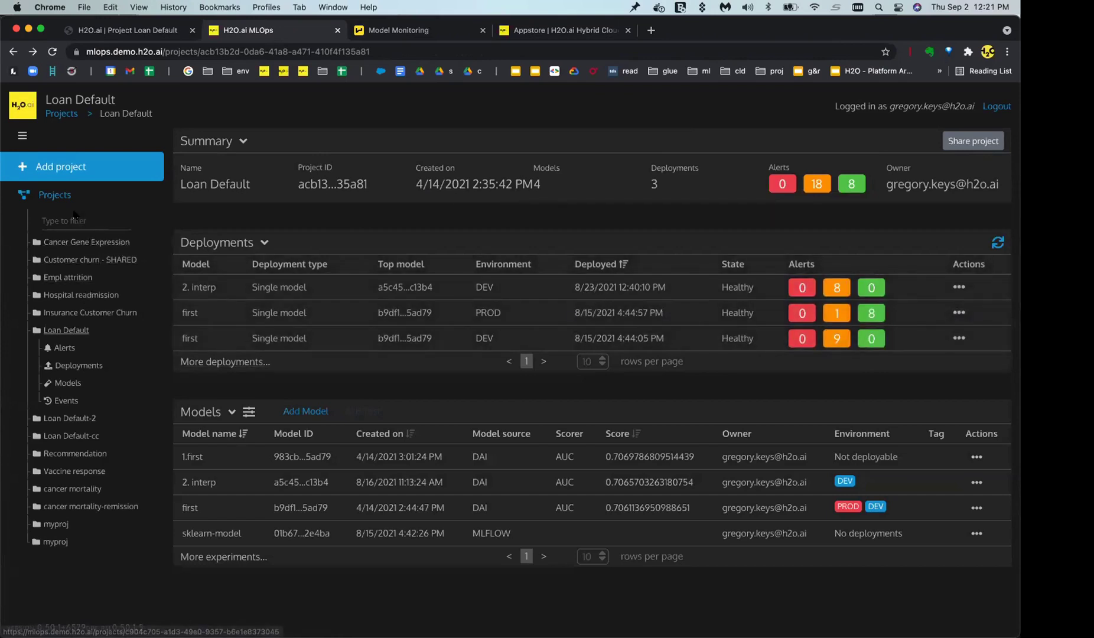
pyautogui.click(55, 195)
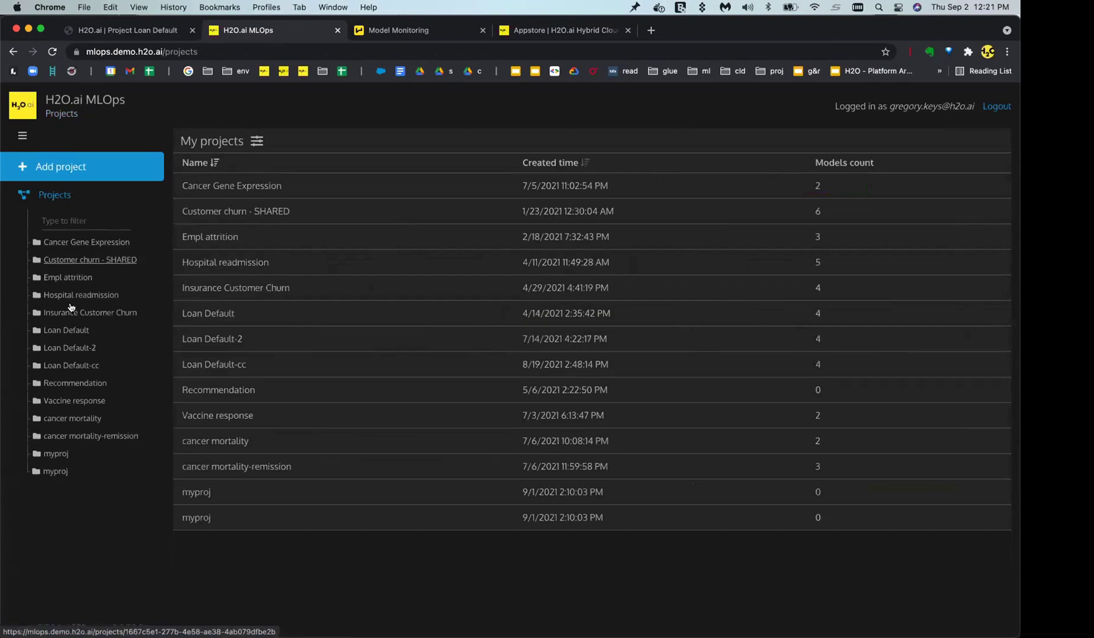
pyautogui.click(127, 30)
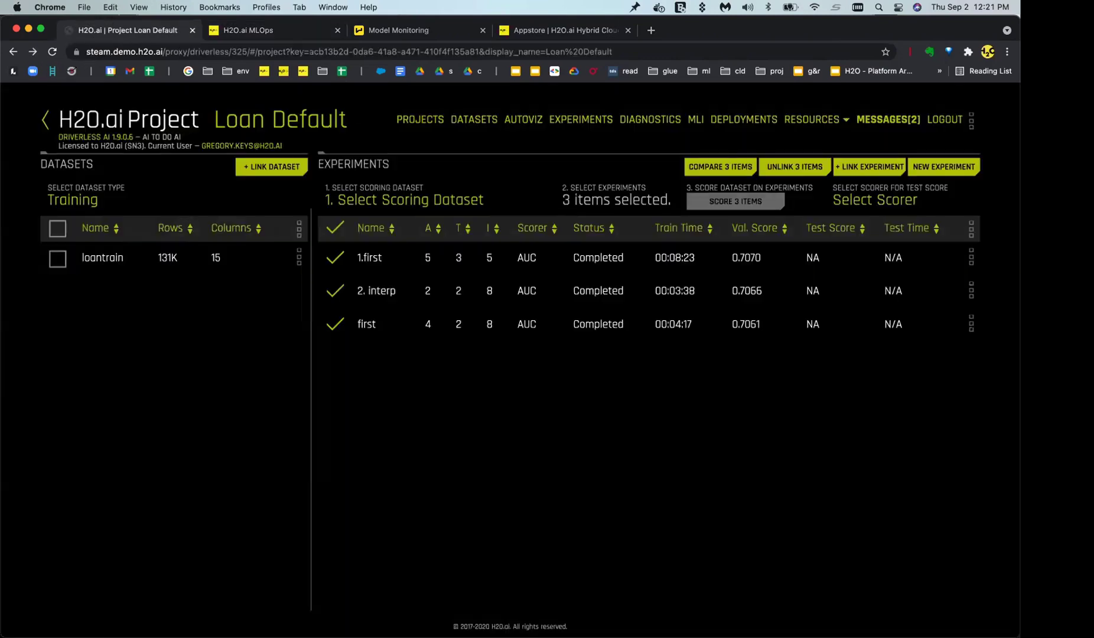
pyautogui.click(419, 120)
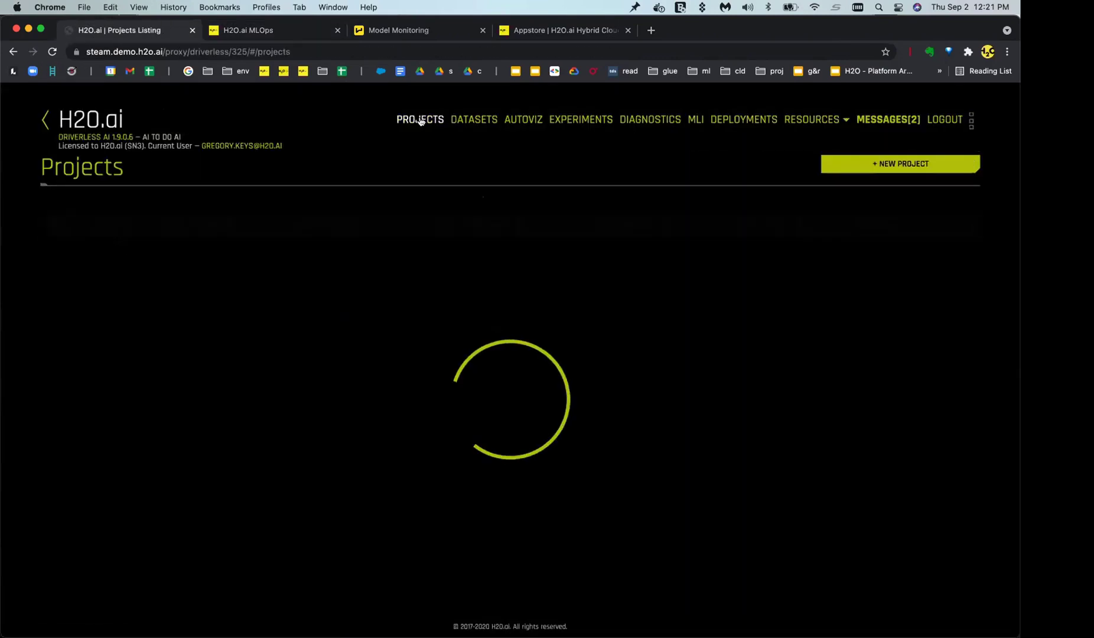
pyautogui.click(268, 30)
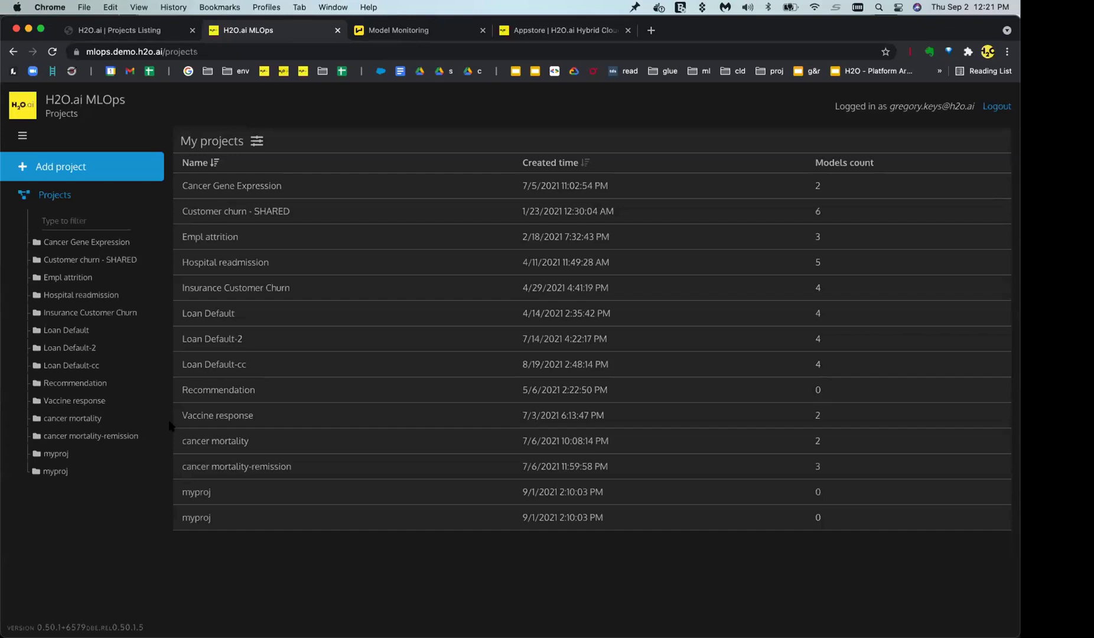
# - Open Loan Default in MLOps to see its 3 healthy deployments and 4 models
pyautogui.click(70, 330)
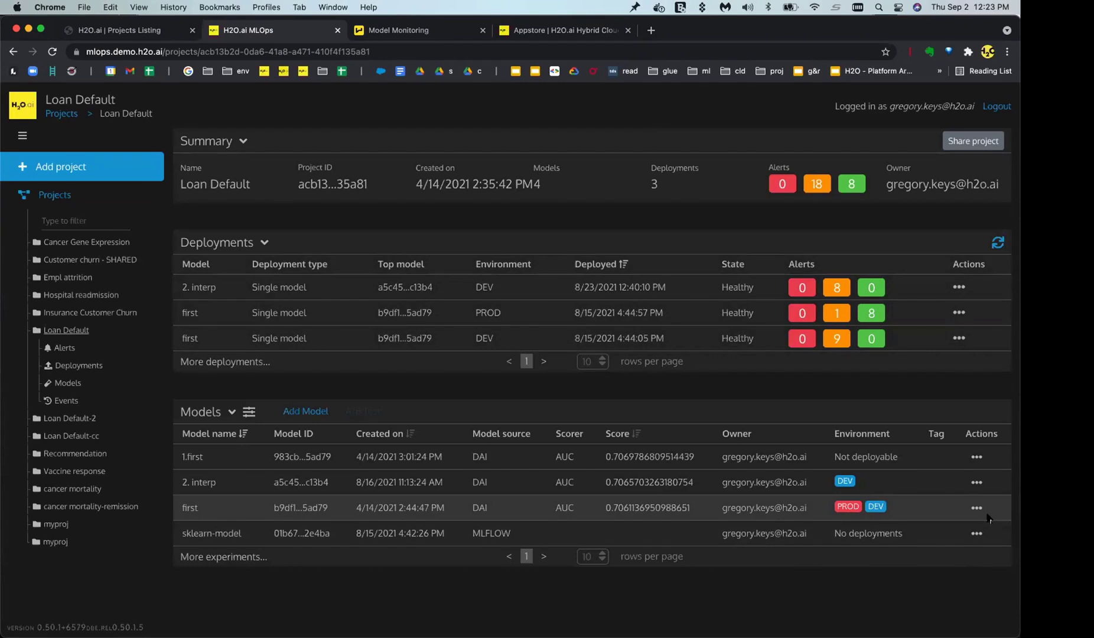
# - Deploy the 2. interp model to PROD with the No security level
pyautogui.click(976, 483)
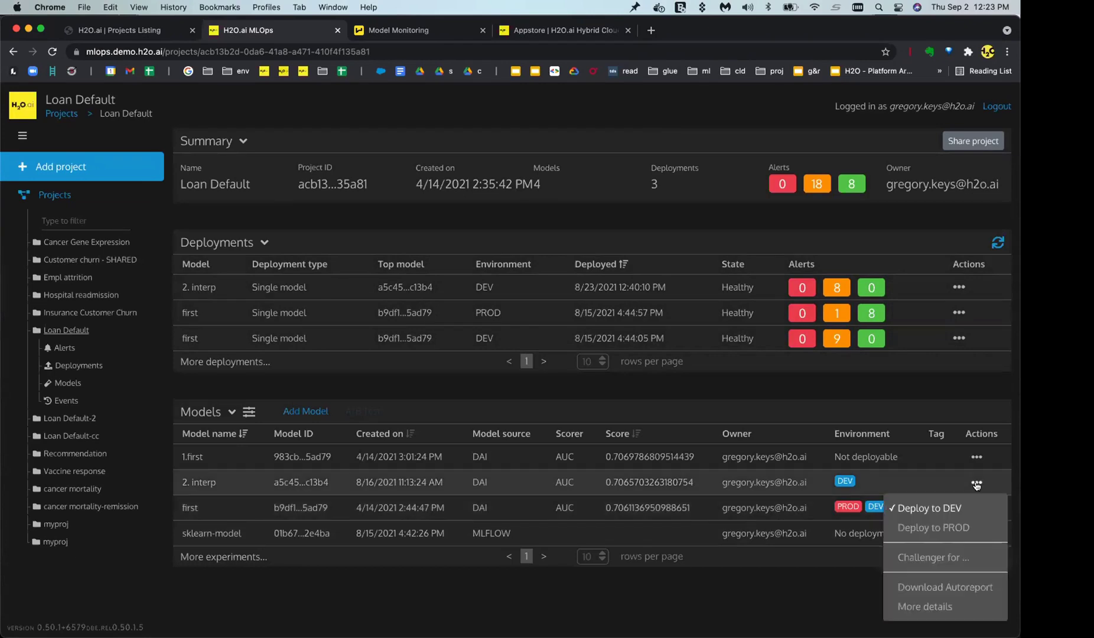
pyautogui.click(946, 529)
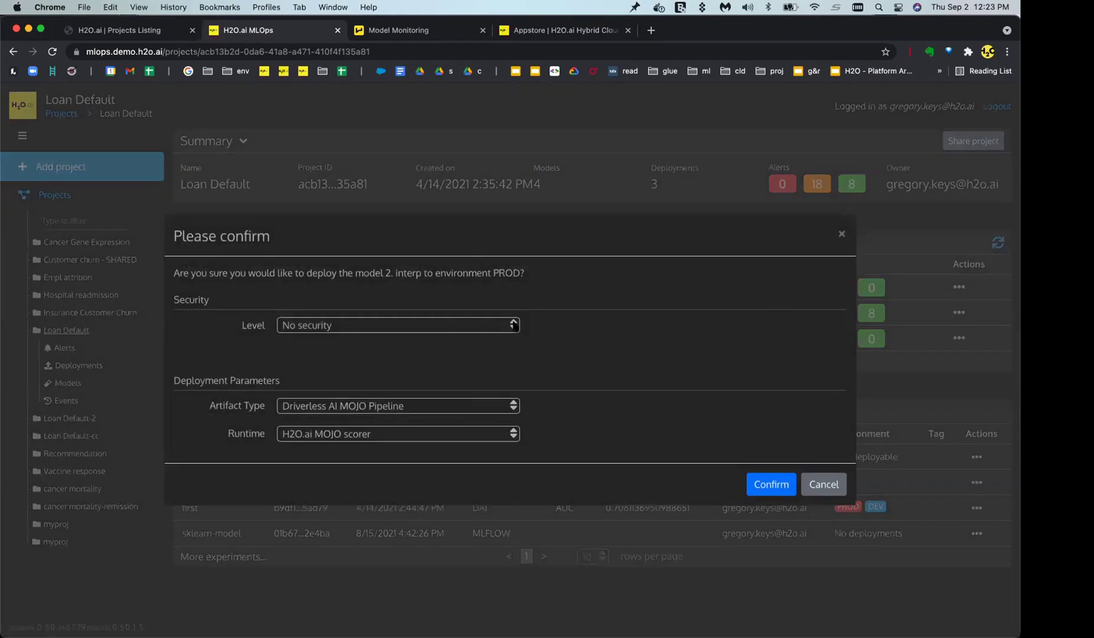
pyautogui.click(466, 327)
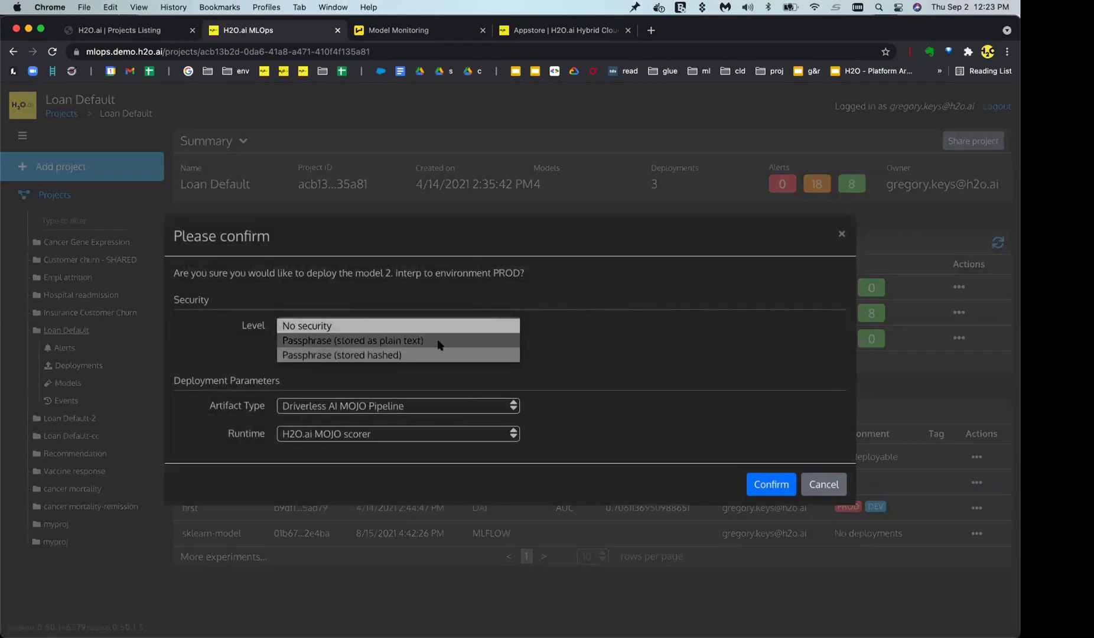
pyautogui.click(591, 332)
pyautogui.click(771, 484)
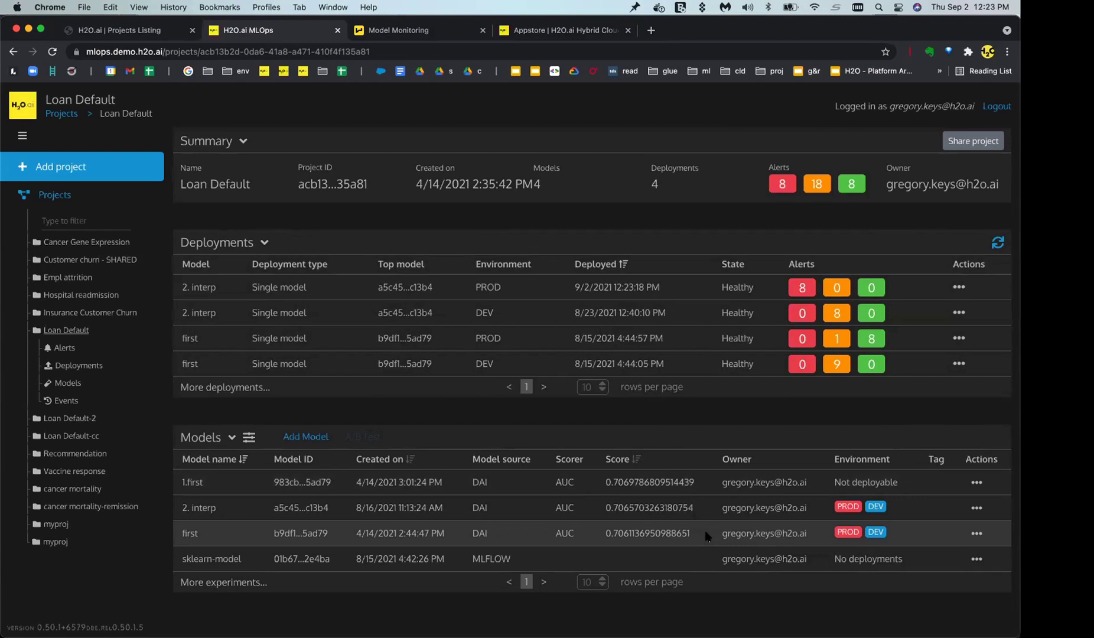
pyautogui.click(957, 288)
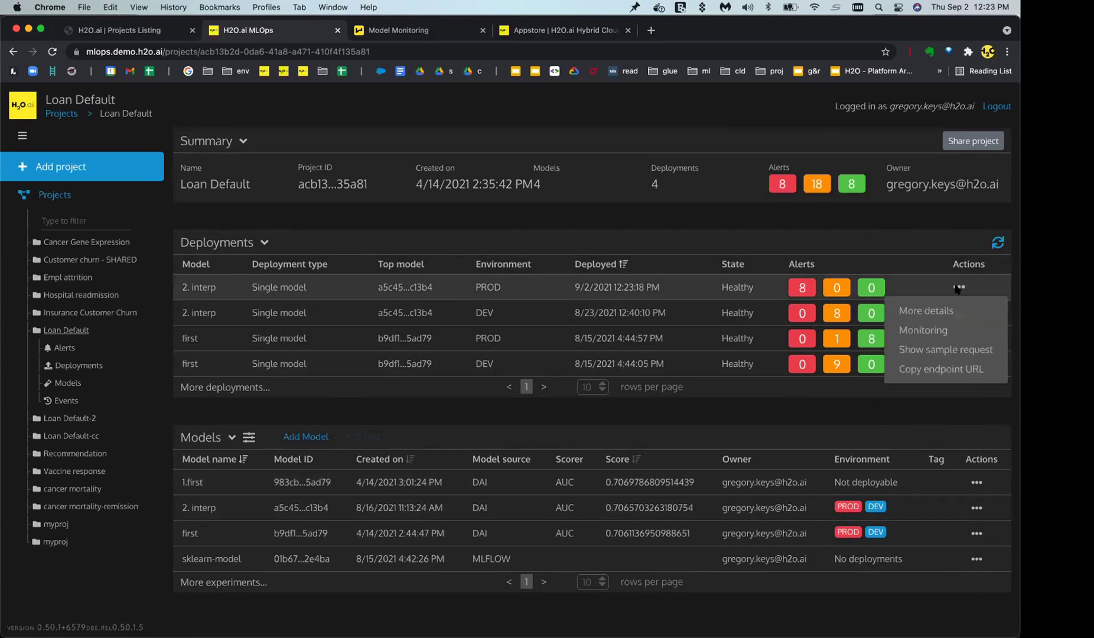
pyautogui.click(937, 350)
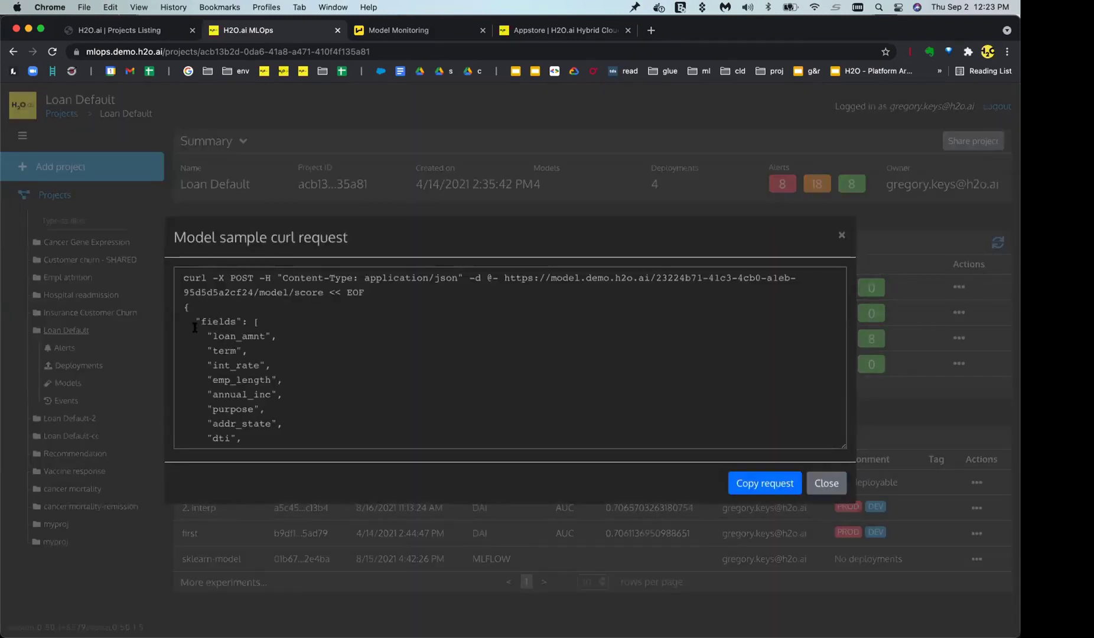
pyautogui.scroll(-5, 257, 348)
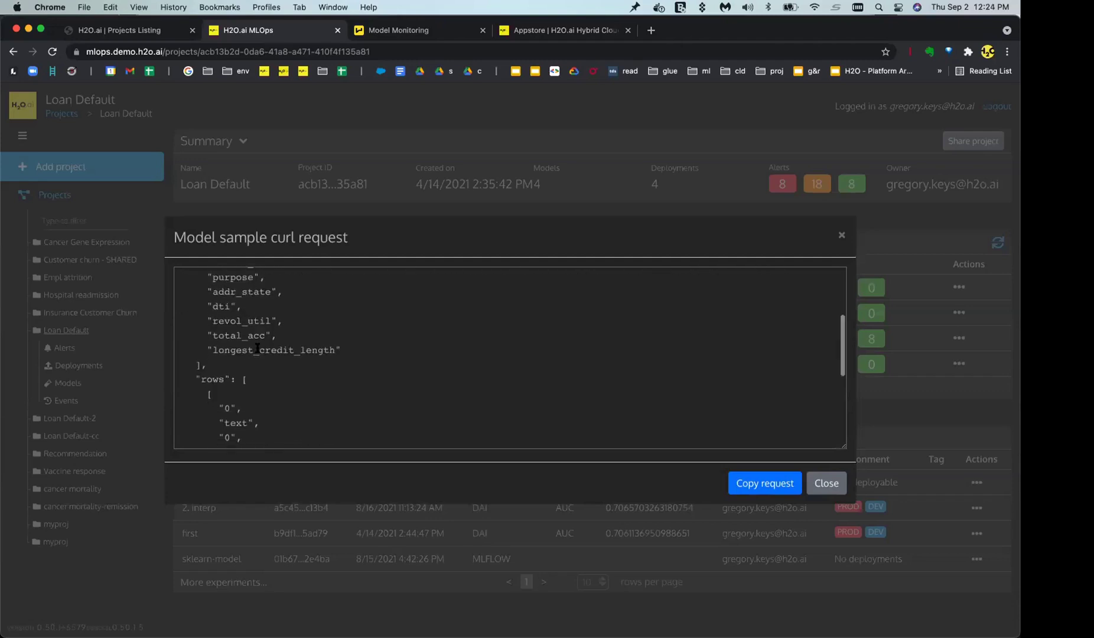
pyautogui.scroll(5, 257, 348)
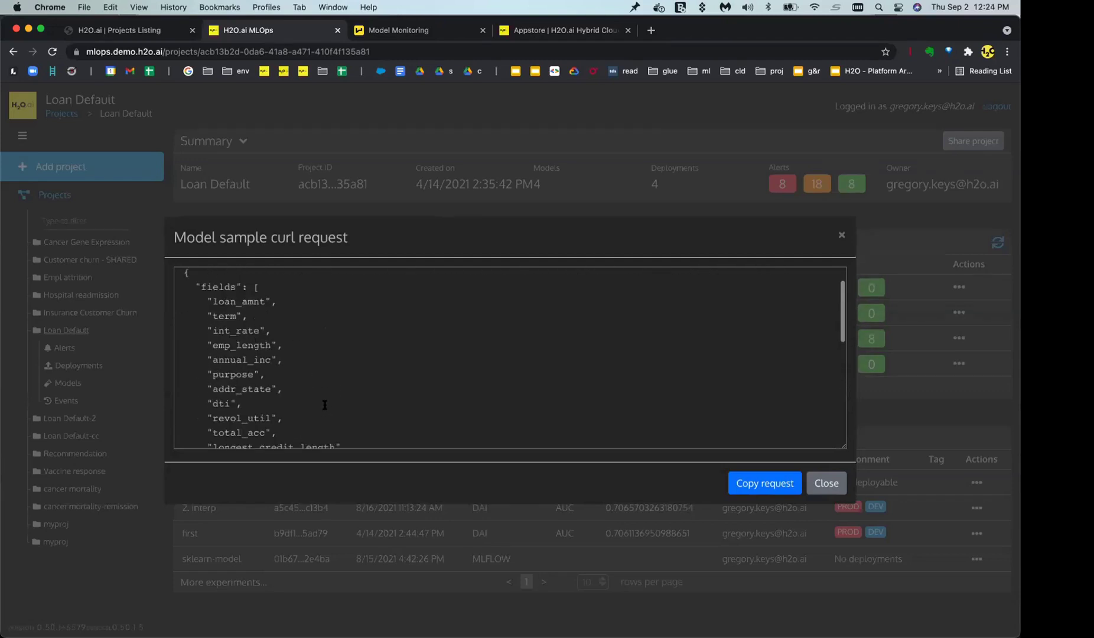
pyautogui.scroll(-10, 324, 404)
pyautogui.scroll(1, 324, 405)
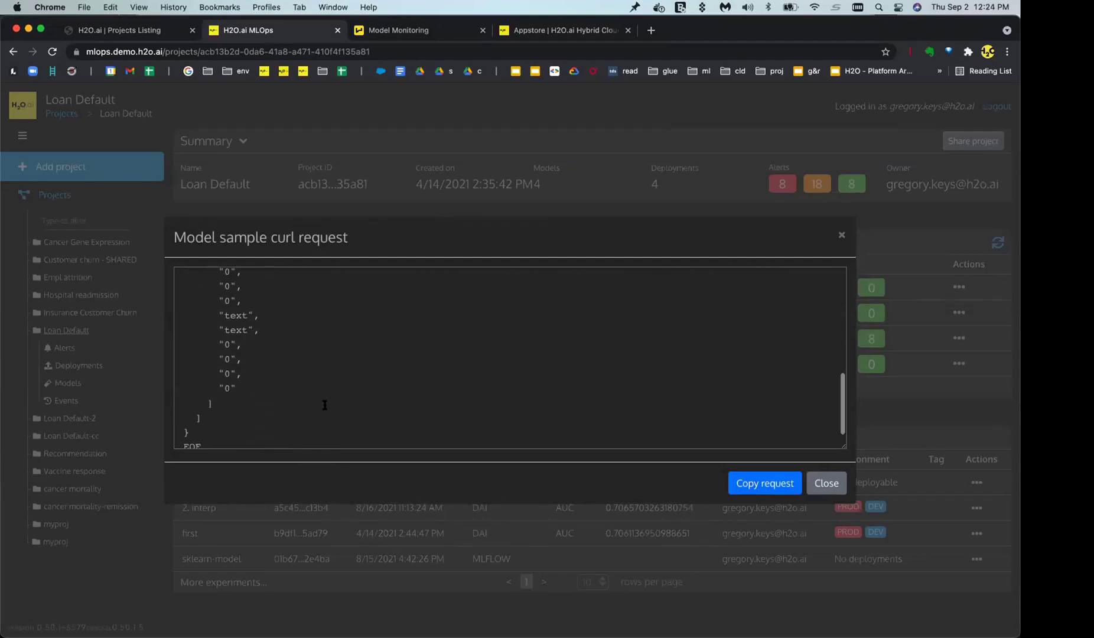
pyautogui.click(830, 483)
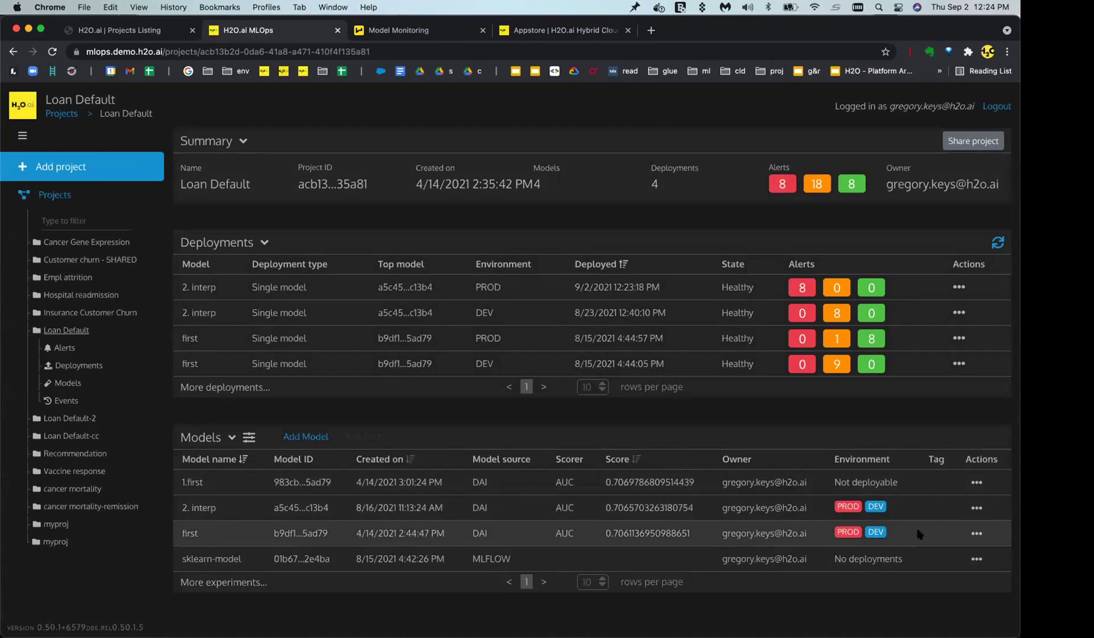
# - Open the 2. interp model's details page and review its metadata
pyautogui.click(977, 508)
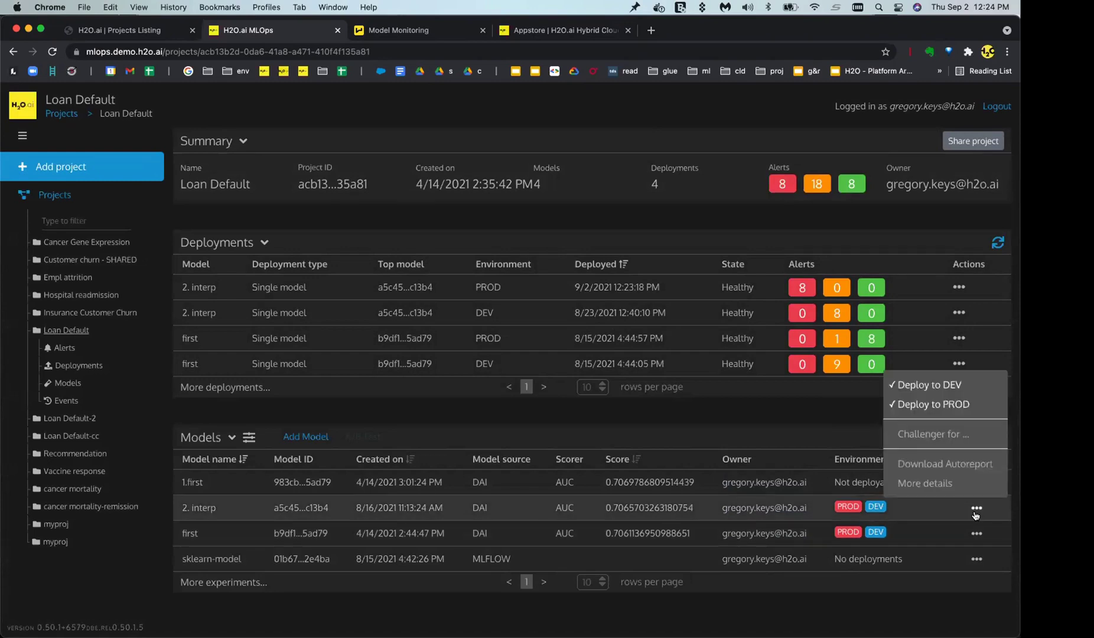
pyautogui.click(965, 481)
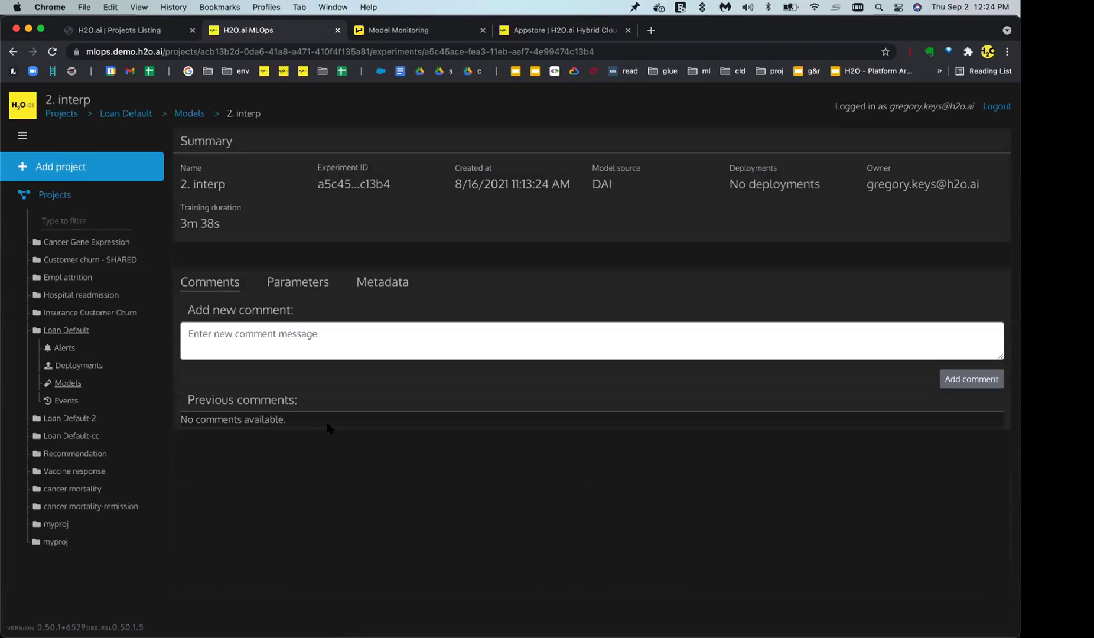
pyautogui.click(378, 283)
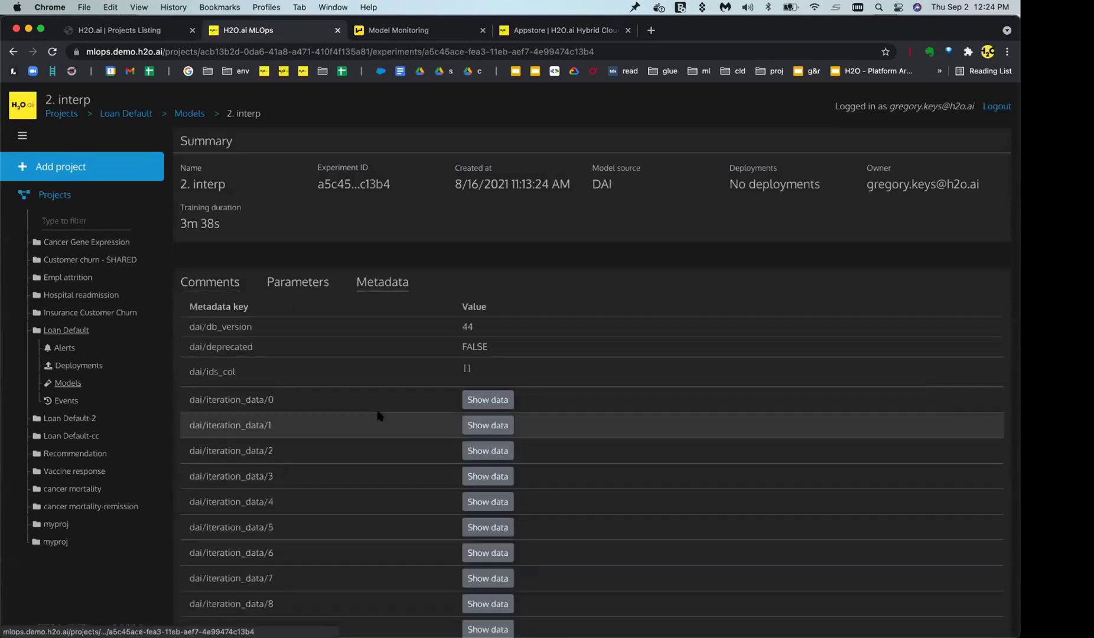
pyautogui.scroll(-20, 378, 416)
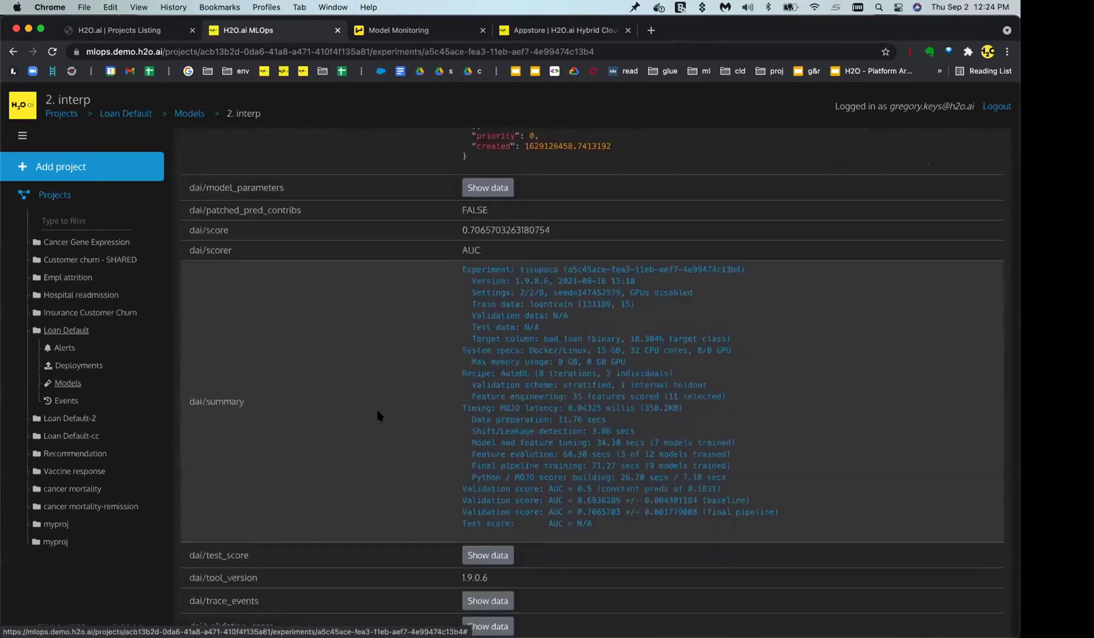
pyautogui.scroll(-5, 378, 415)
pyautogui.scroll(8, 379, 416)
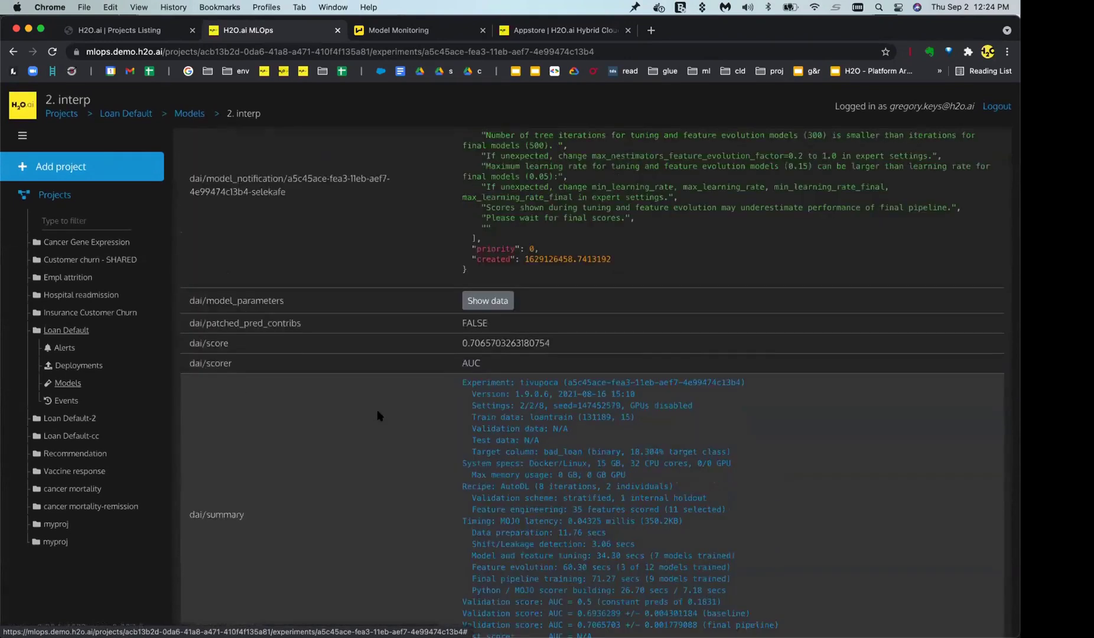
pyautogui.scroll(2, 378, 416)
# - Expand and review the model's JSON parameters, then go back to the Loan Default models list
pyautogui.click(488, 391)
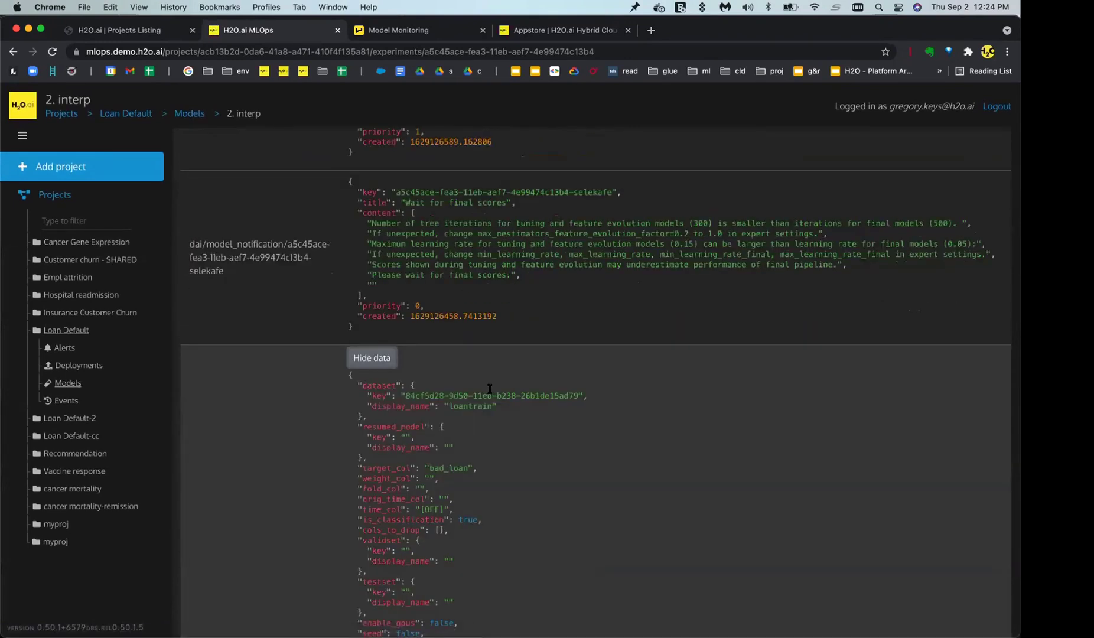
pyautogui.scroll(-5, 489, 389)
pyautogui.scroll(-10, 490, 389)
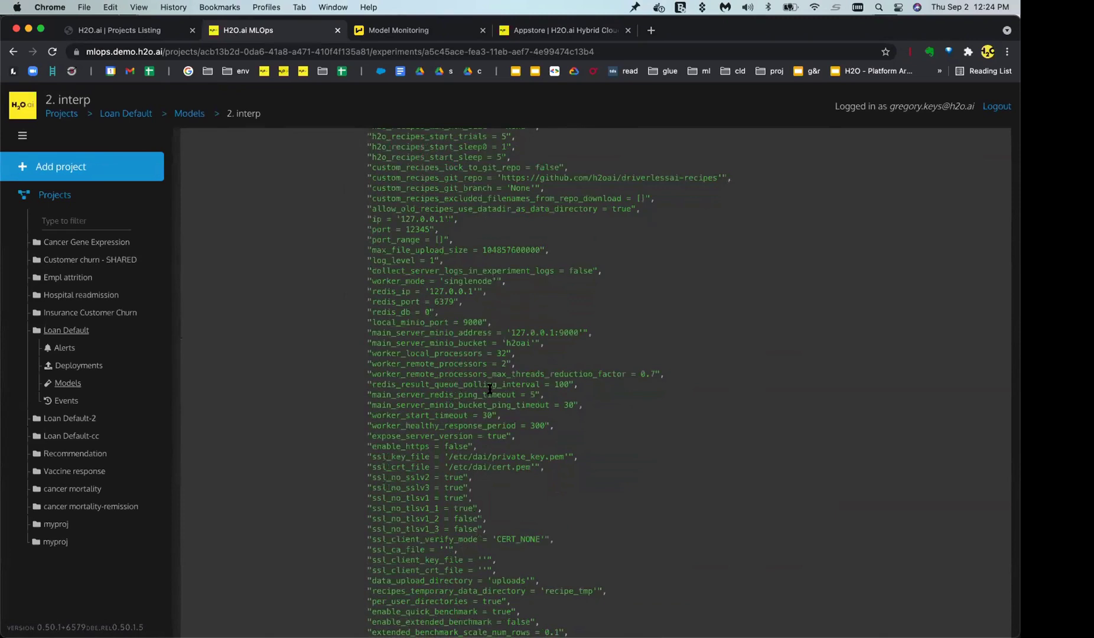
pyautogui.scroll(-5, 490, 389)
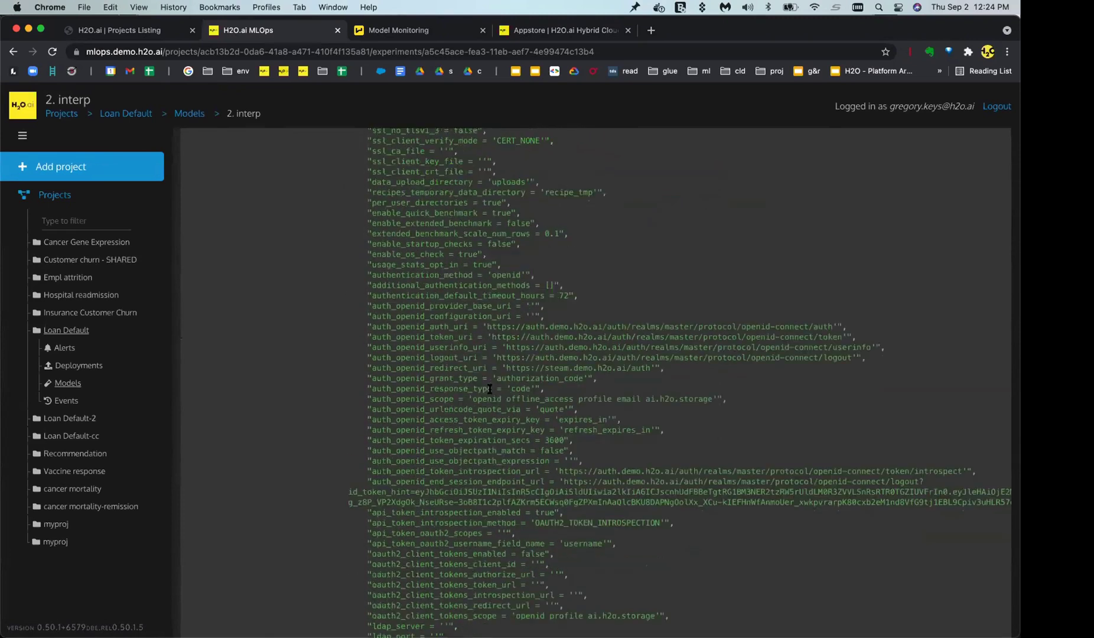
pyautogui.scroll(3, 490, 391)
pyautogui.scroll(20, 490, 390)
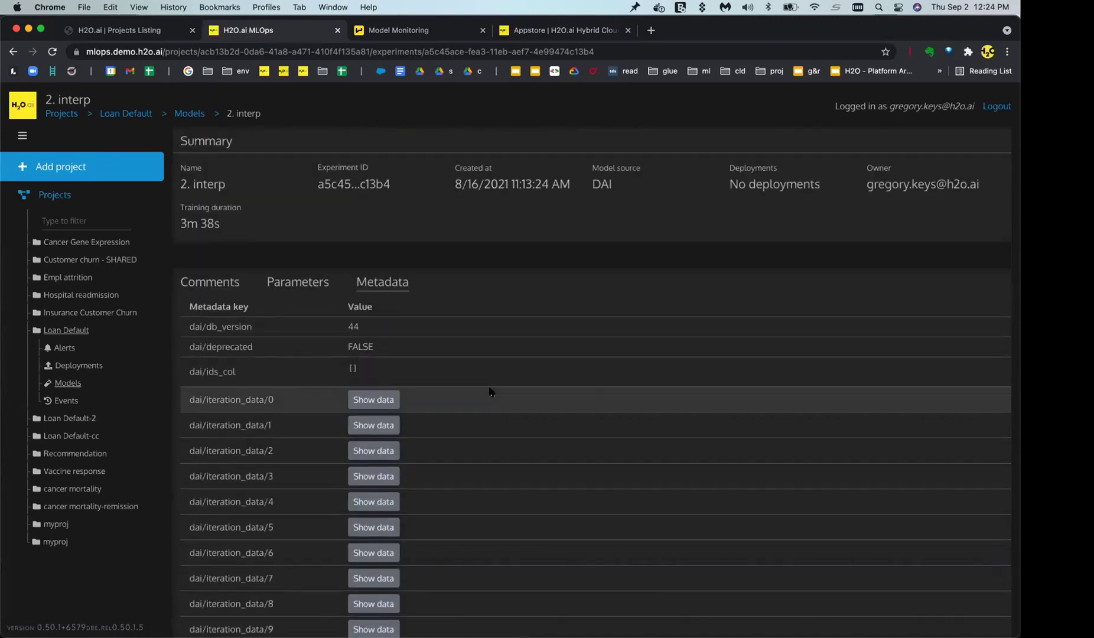
pyautogui.click(190, 113)
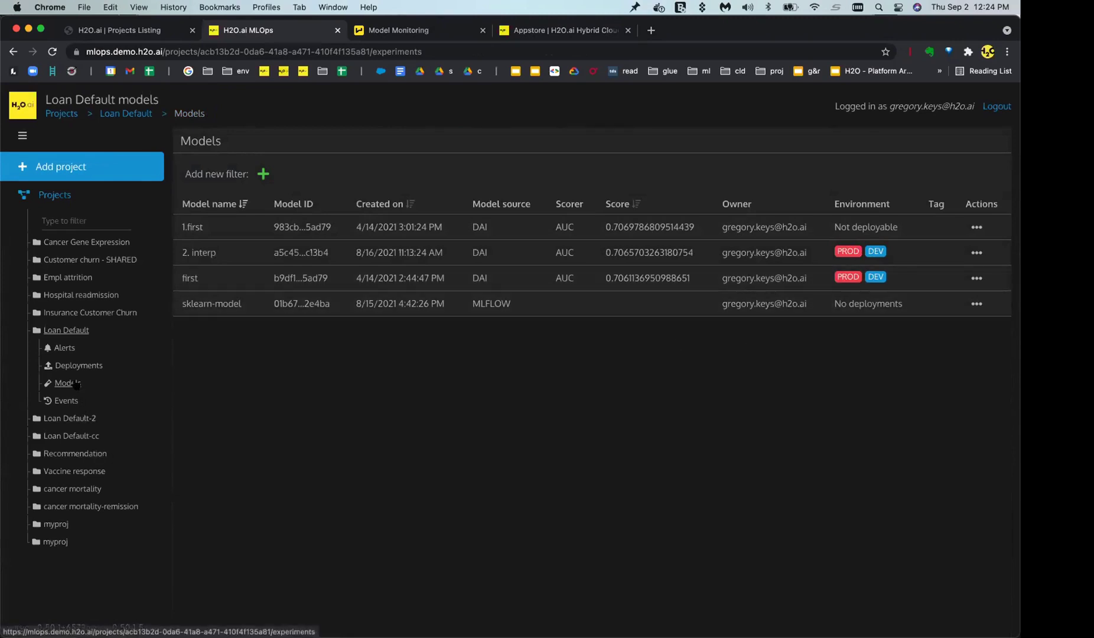
# - Show the Deploy to DEV / Deploy to PROD options for the 'first' model
pyautogui.click(977, 277)
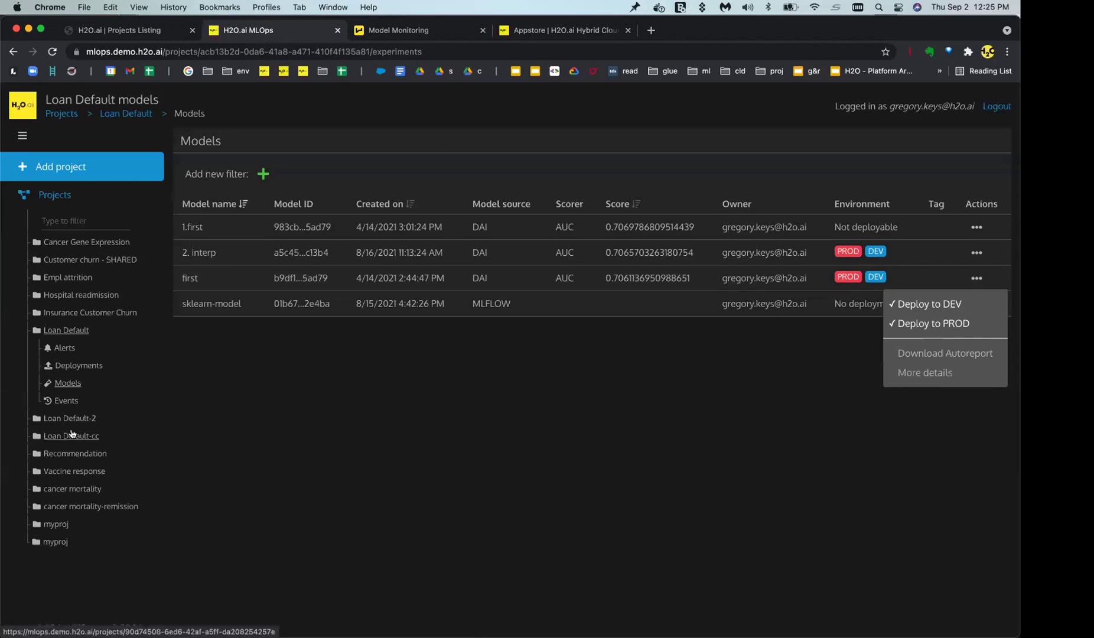
# - Open Loan Default's Deployments page, where the 2. interp PROD deployment shows Error with 8 alerts
pyautogui.click(91, 366)
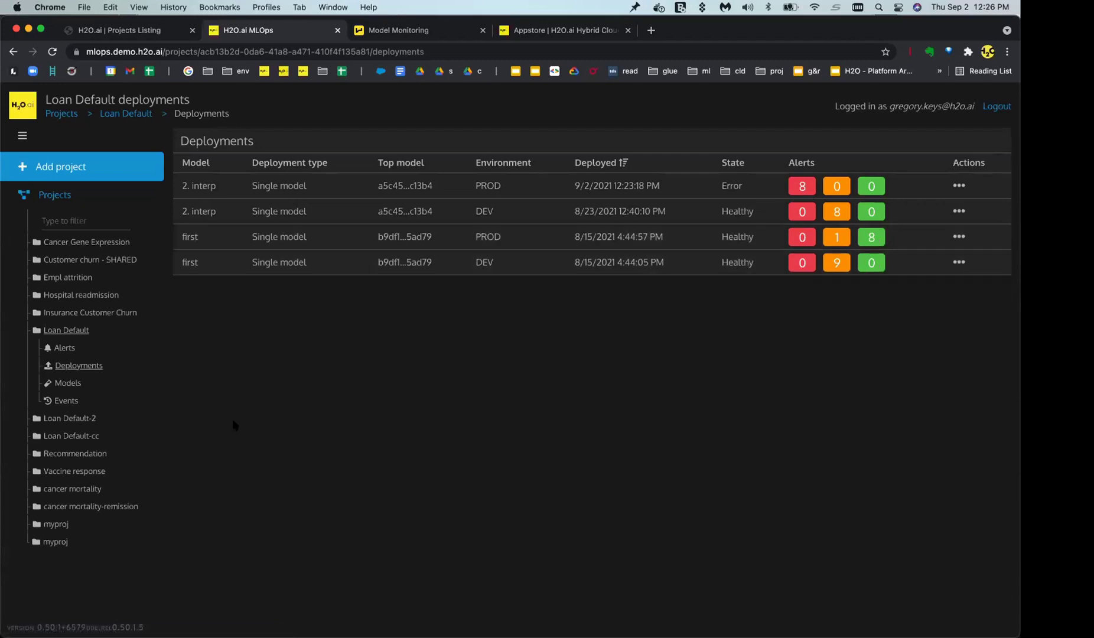
# - Open the Loan Default-2 project and highlight its sklearn model name
pyautogui.click(89, 420)
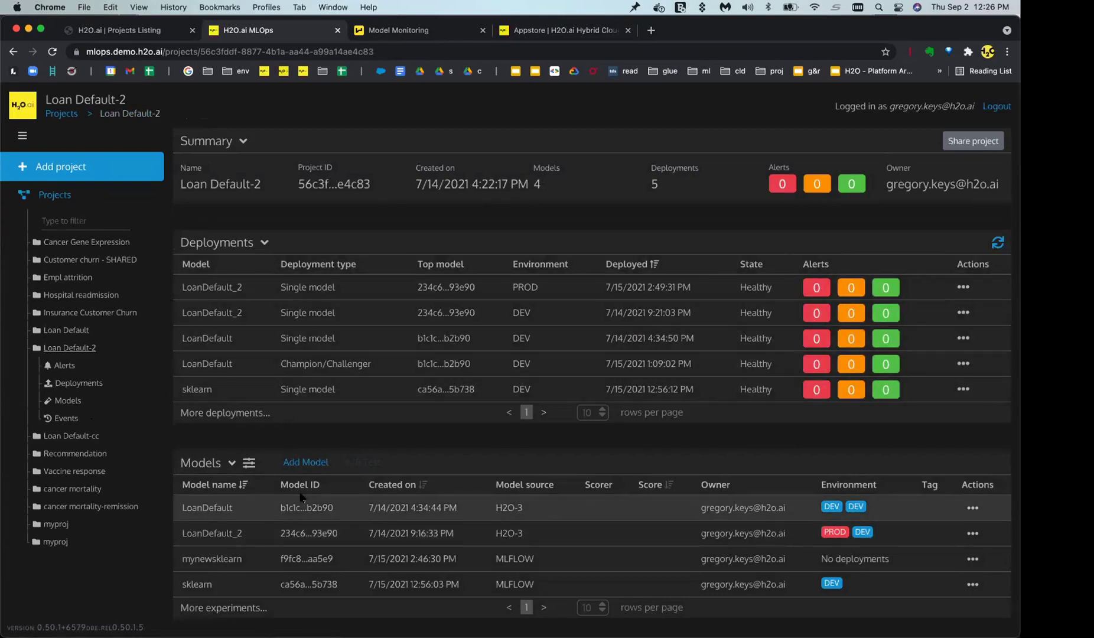
pyautogui.moveTo(213, 583); pyautogui.dragTo(181, 583)
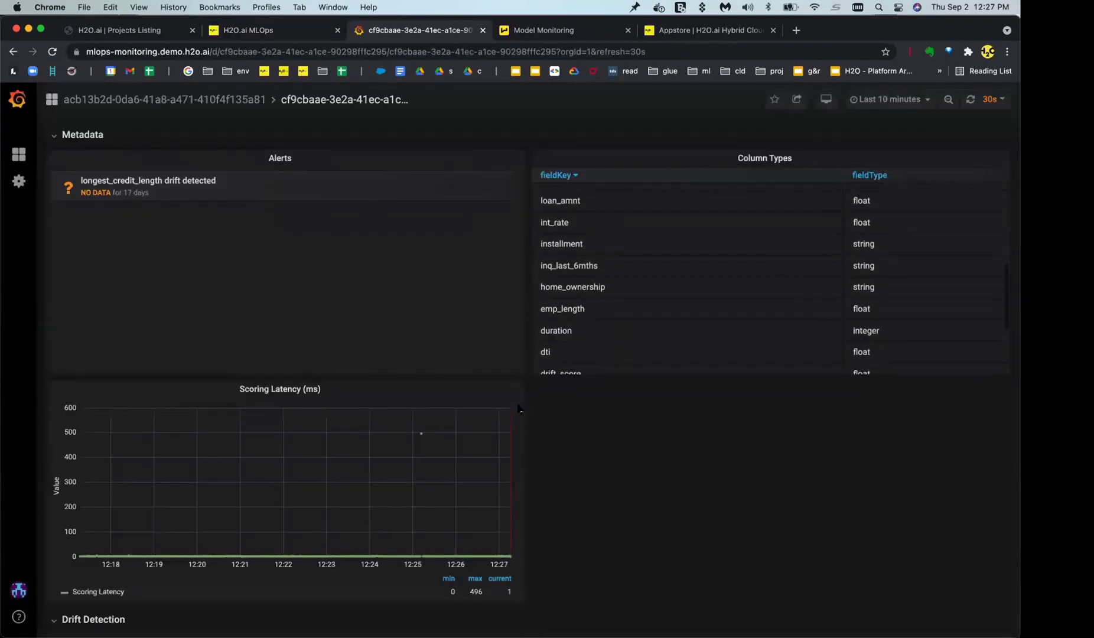
# - Change the Grafana dashboard refresh interval from 30s to 1s and scroll through its panels
pyautogui.click(997, 99)
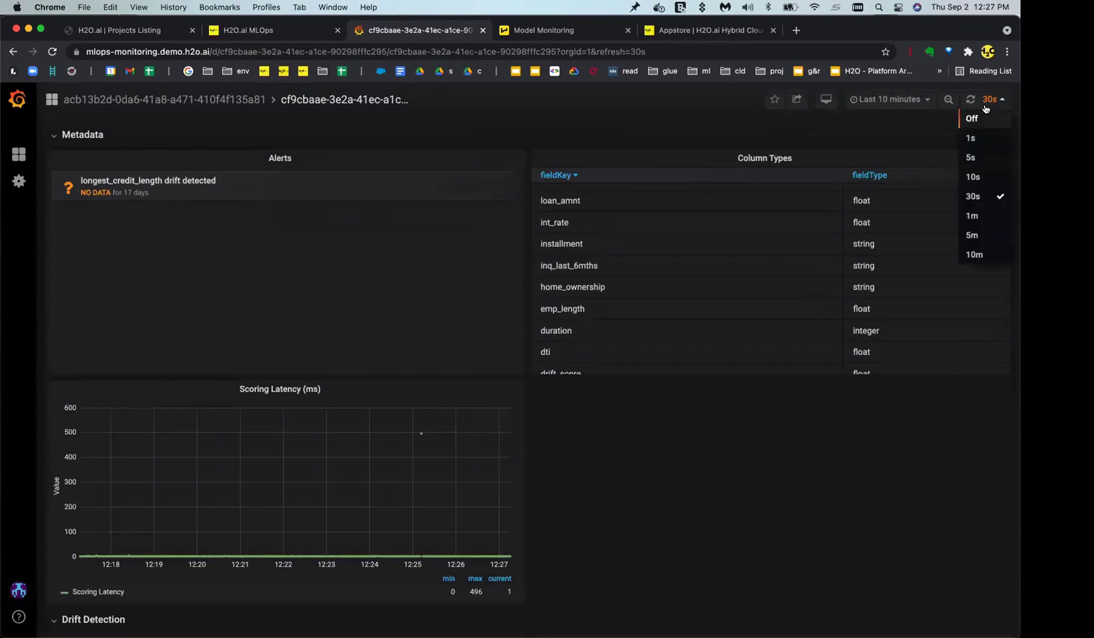
pyautogui.click(976, 136)
pyautogui.scroll(-10, 456, 434)
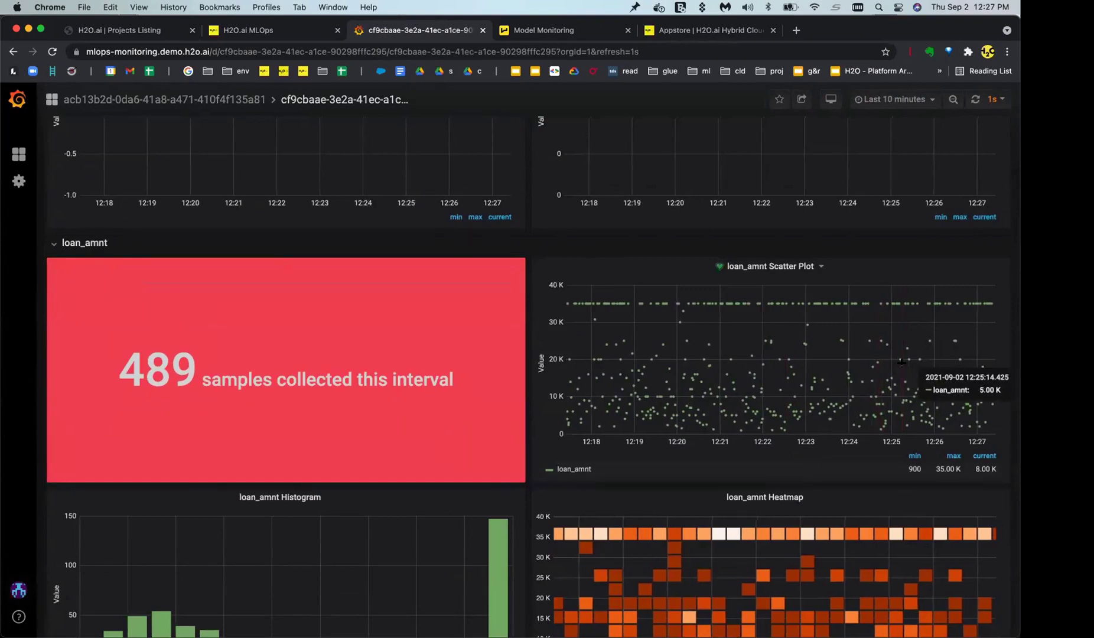
pyautogui.scroll(1, 901, 362)
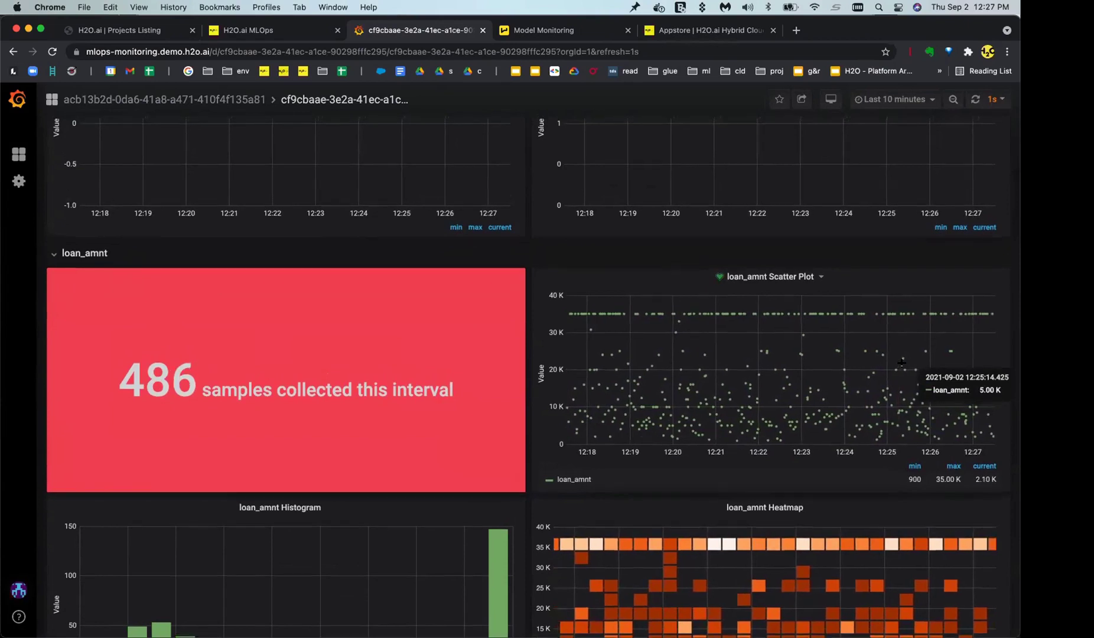
pyautogui.scroll(5, 902, 363)
pyautogui.scroll(4, 902, 363)
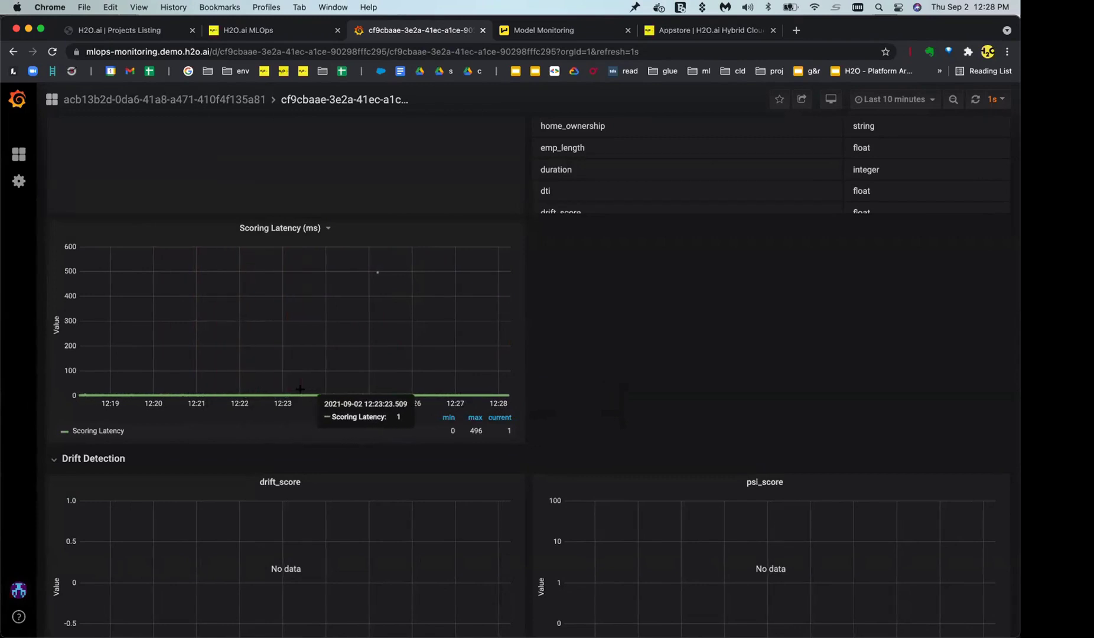
# - Scroll the Grafana dashboard down past int_rate to the bad_loan.1 sample panels
pyautogui.scroll(-15, 301, 390)
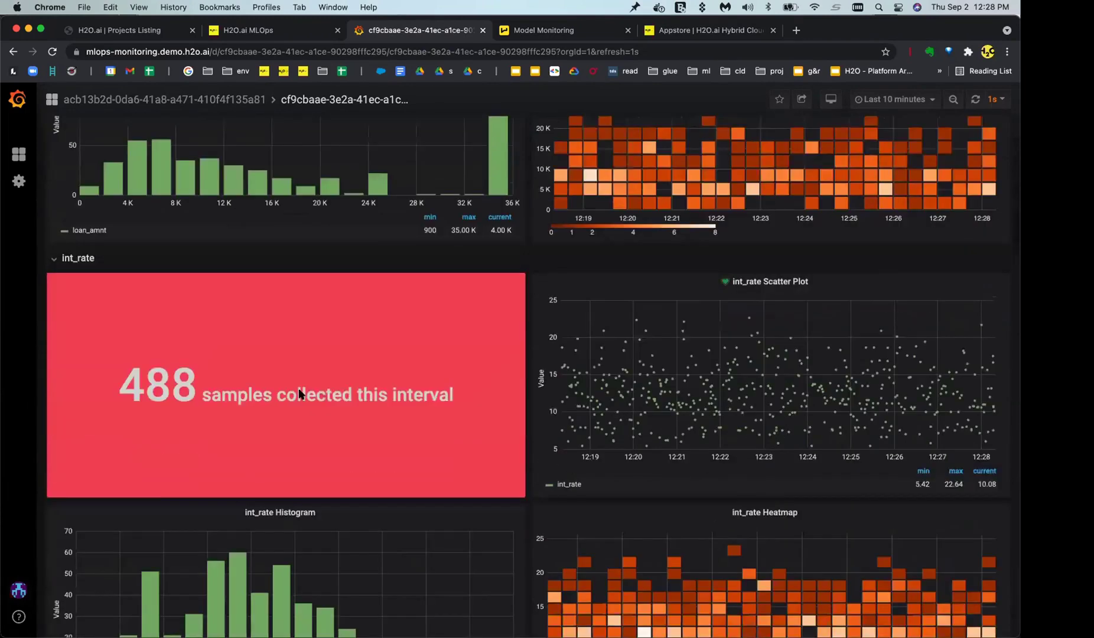
pyautogui.scroll(-10, 300, 394)
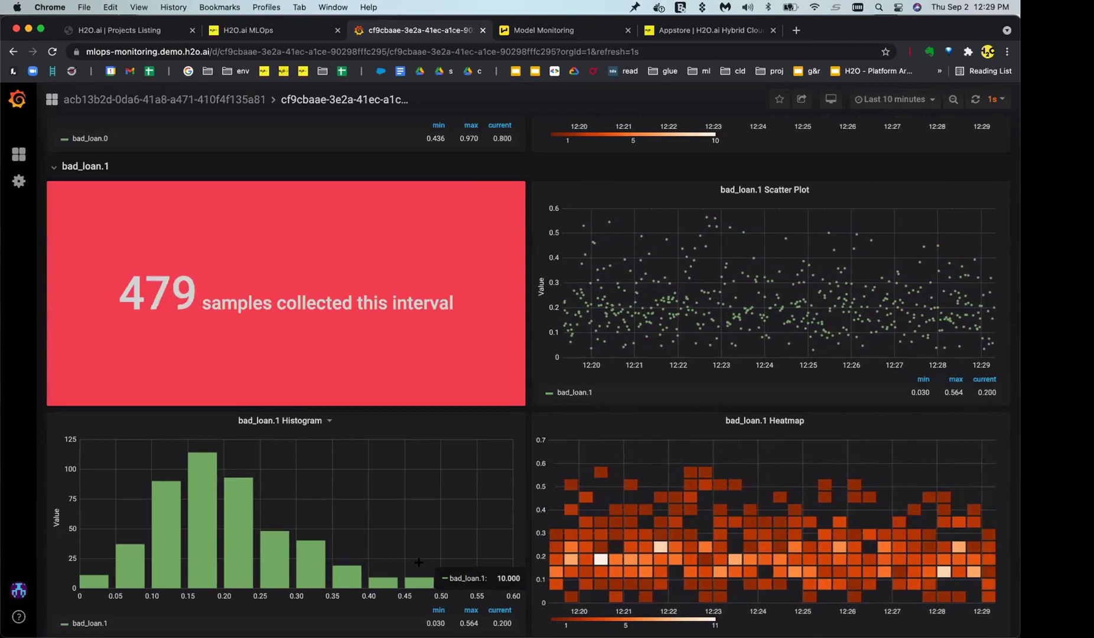
# - Open the Sample Credit Card Model's Drift Summary tab and maximize the Feature Drift Summary chart
pyautogui.click(541, 33)
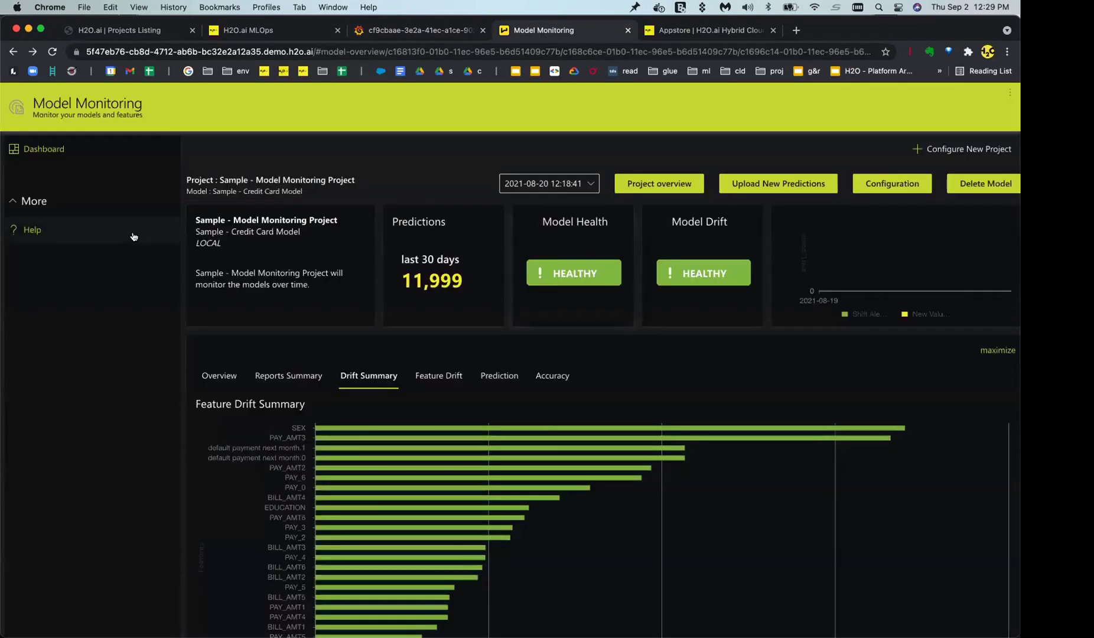
pyautogui.click(42, 164)
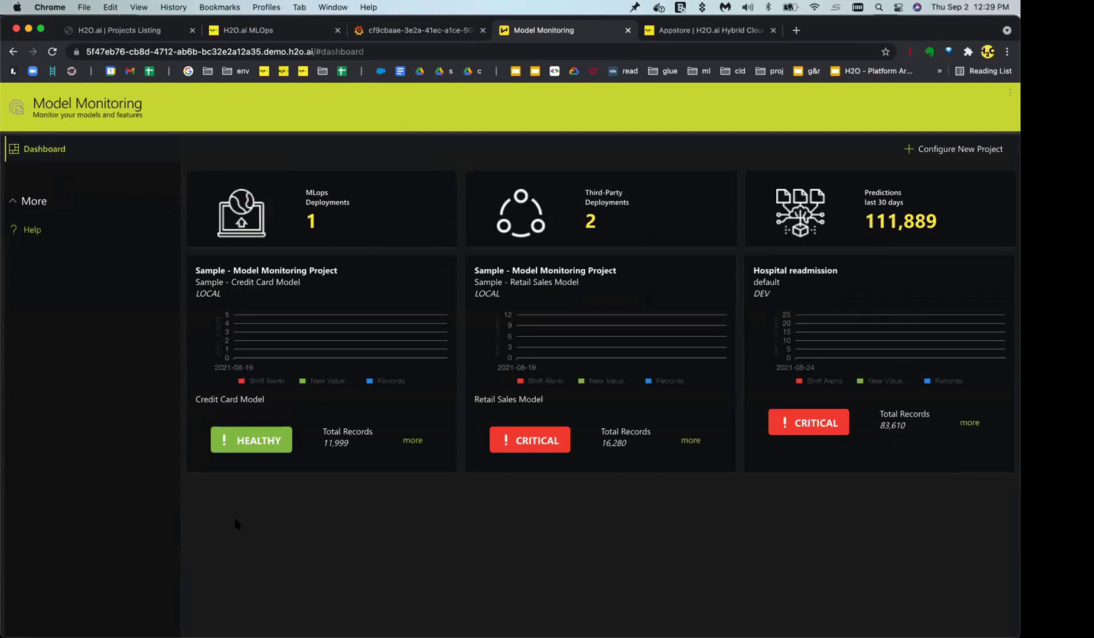
pyautogui.click(412, 441)
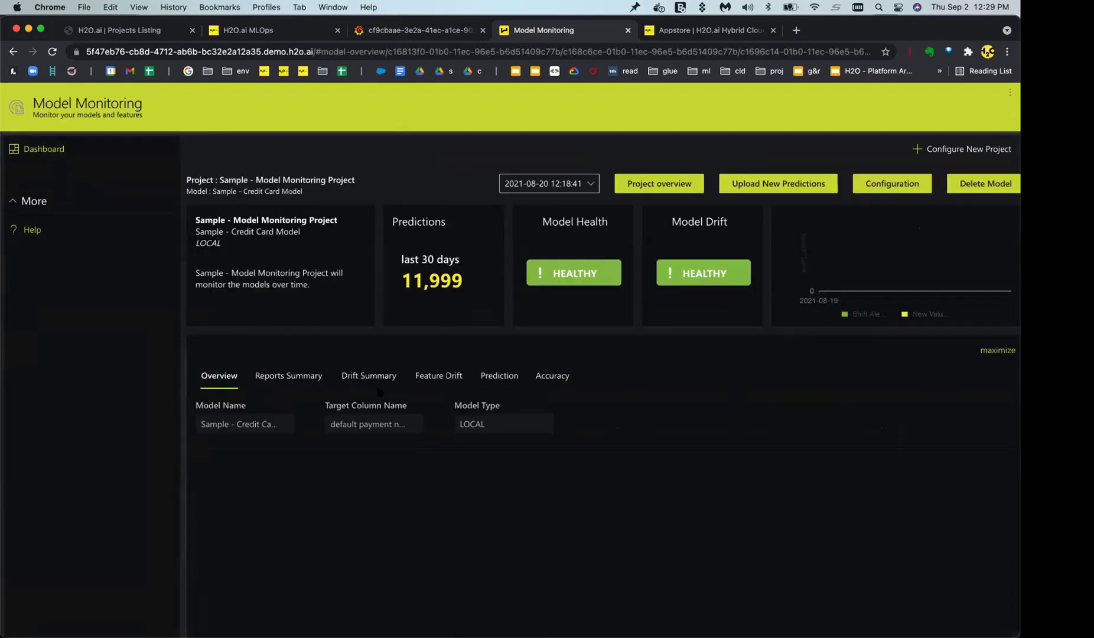
pyautogui.click(374, 378)
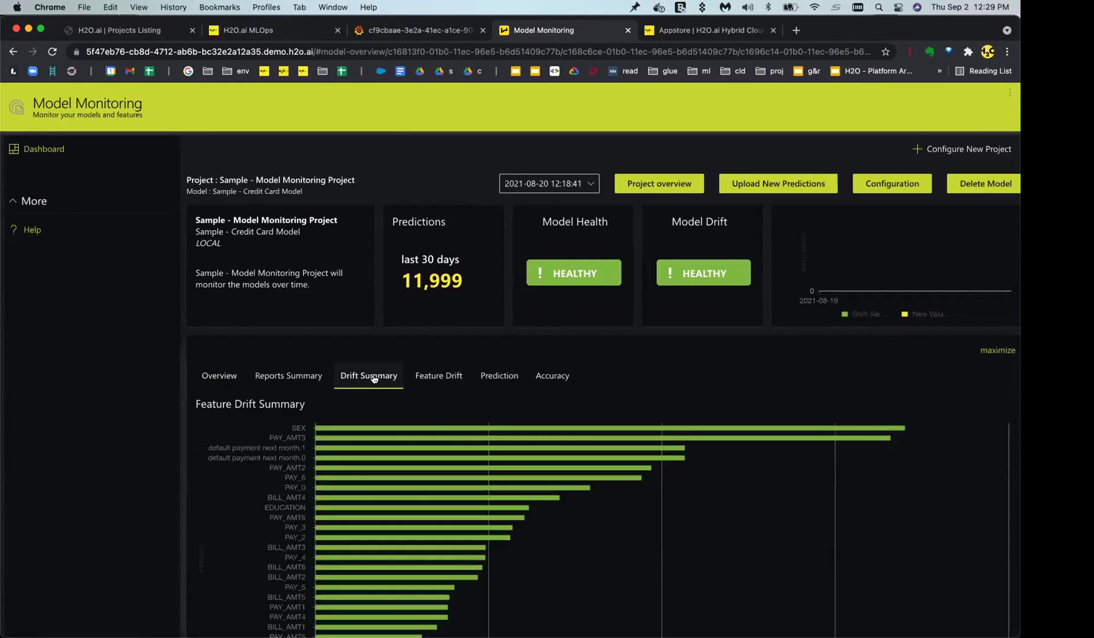
pyautogui.scroll(-2, 373, 378)
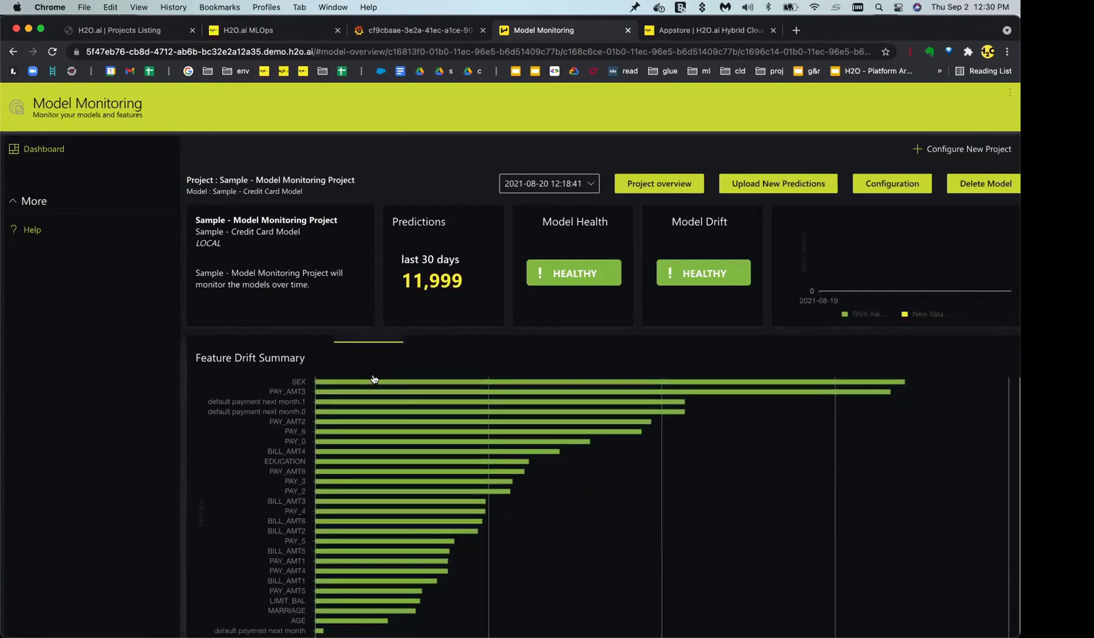
pyautogui.scroll(2, 859, 395)
pyautogui.click(989, 352)
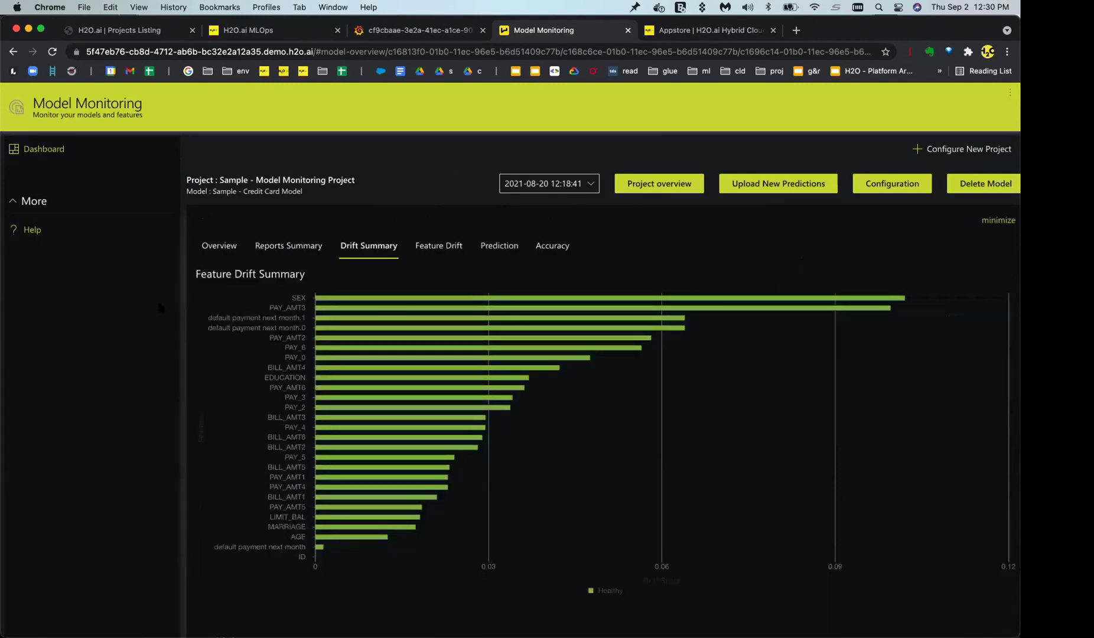
# - Open the Help page and scroll to the Population Stability Index and Drift Score formulas
pyautogui.click(32, 230)
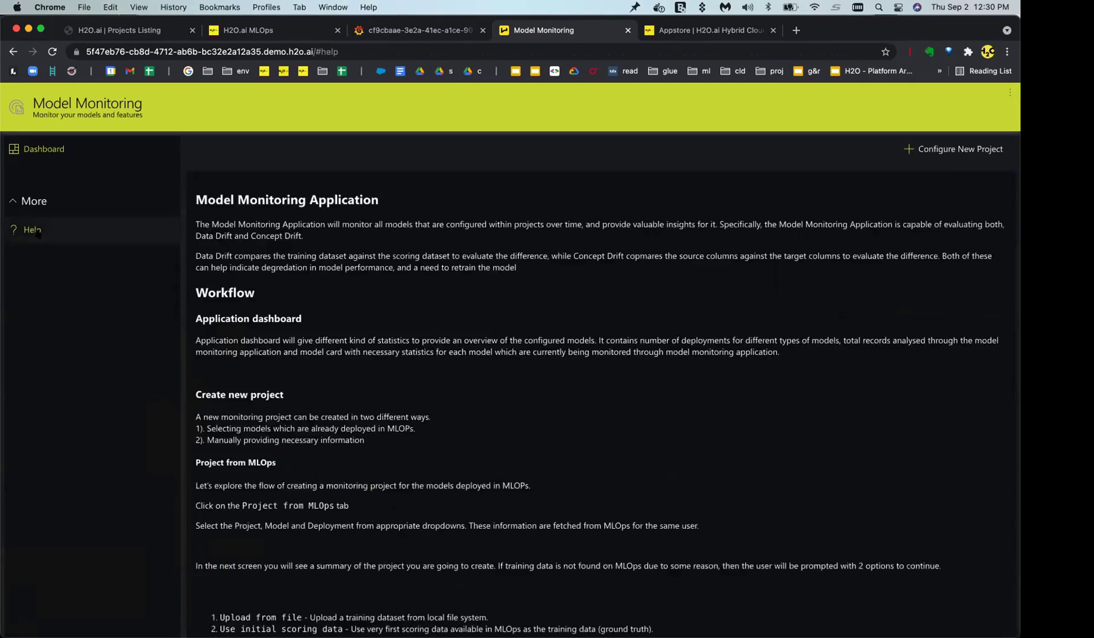
pyautogui.scroll(-10, 373, 434)
pyautogui.scroll(-20, 373, 434)
pyautogui.scroll(-20, 373, 434)
pyautogui.scroll(-10, 373, 434)
pyautogui.scroll(7, 373, 434)
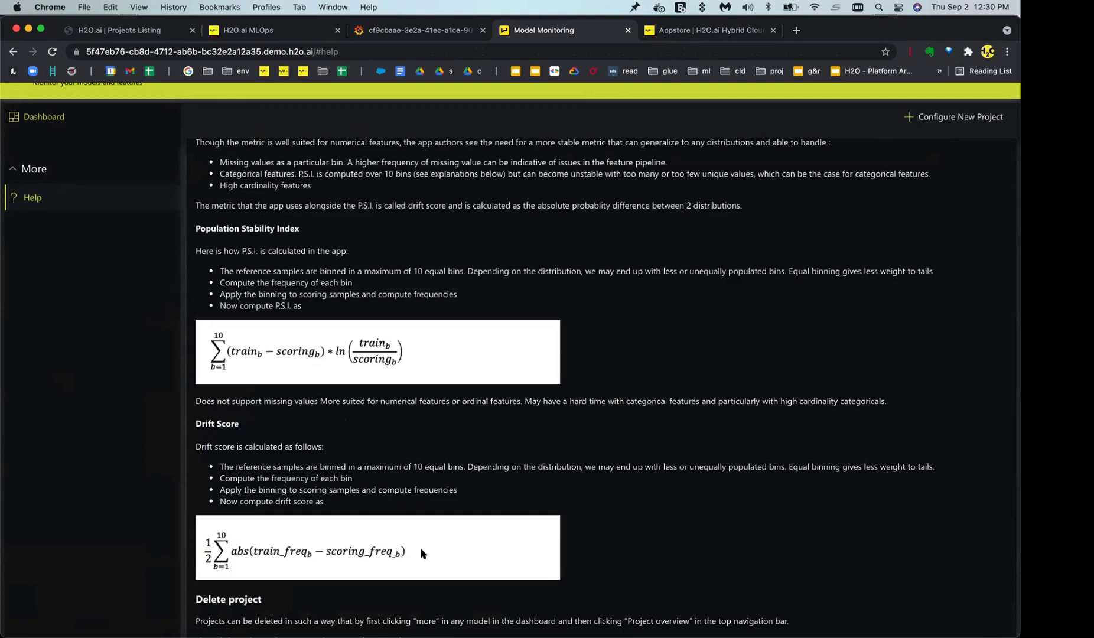
# - Return to the Dashboard and reopen the Credit Card Model's Drift Summary tab
pyautogui.click(49, 119)
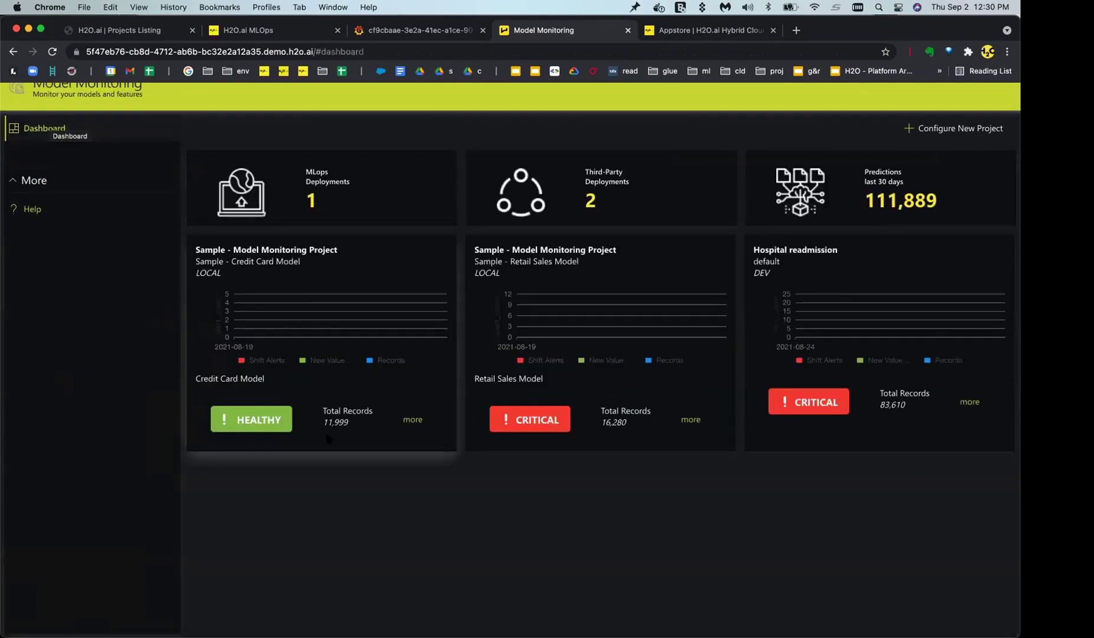
pyautogui.click(413, 420)
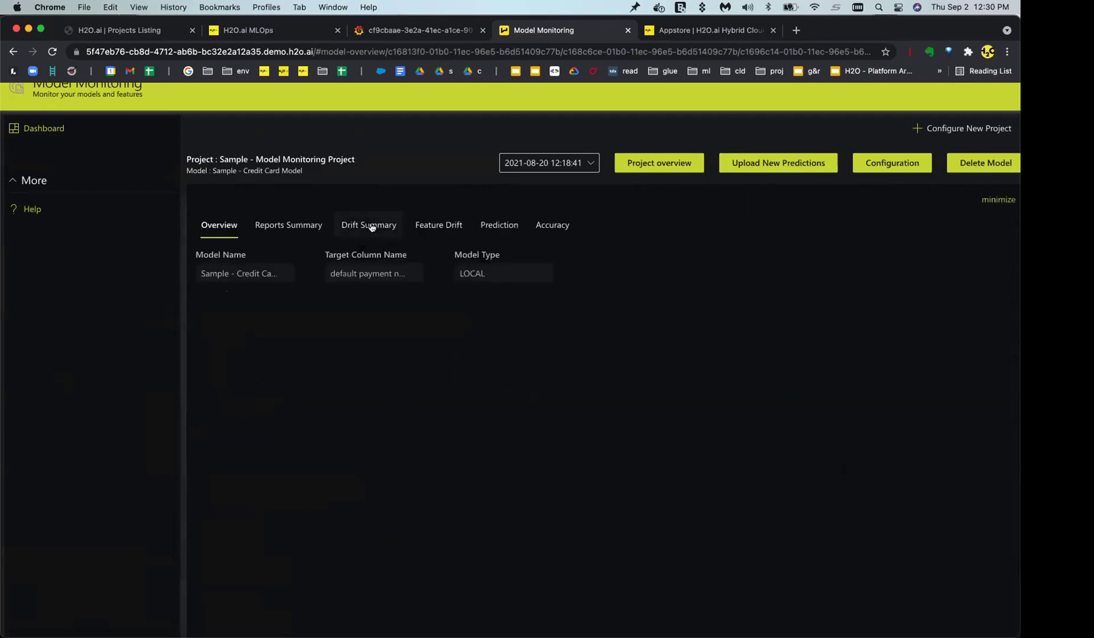
pyautogui.click(371, 225)
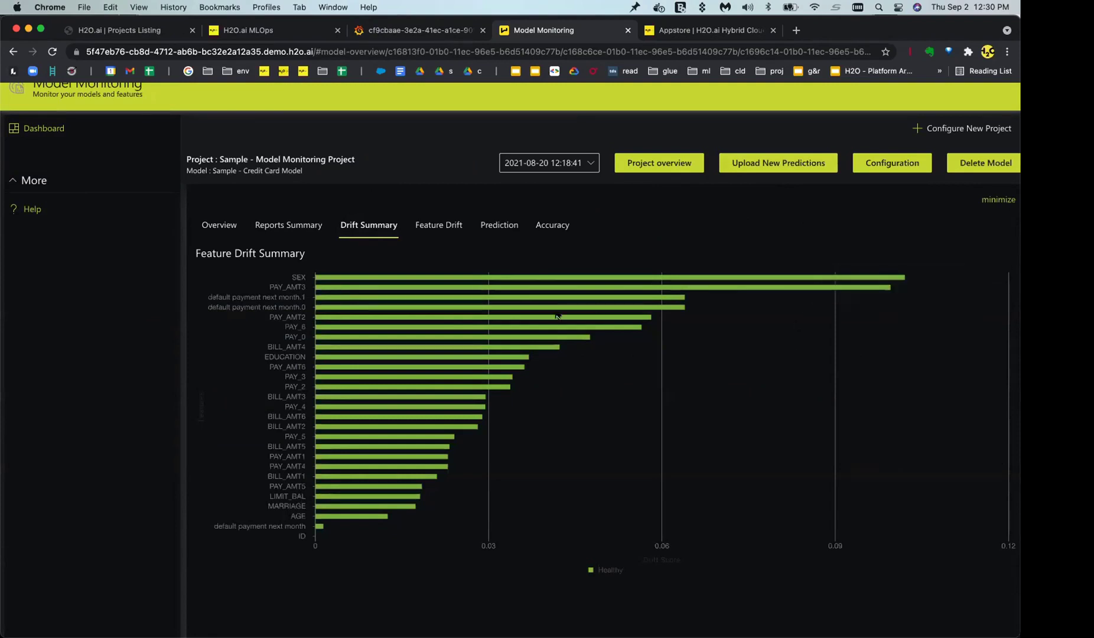
# - In the Feature Drift tab, switch the plotted feature from AGE to SEX (drift 0.102)
pyautogui.click(448, 225)
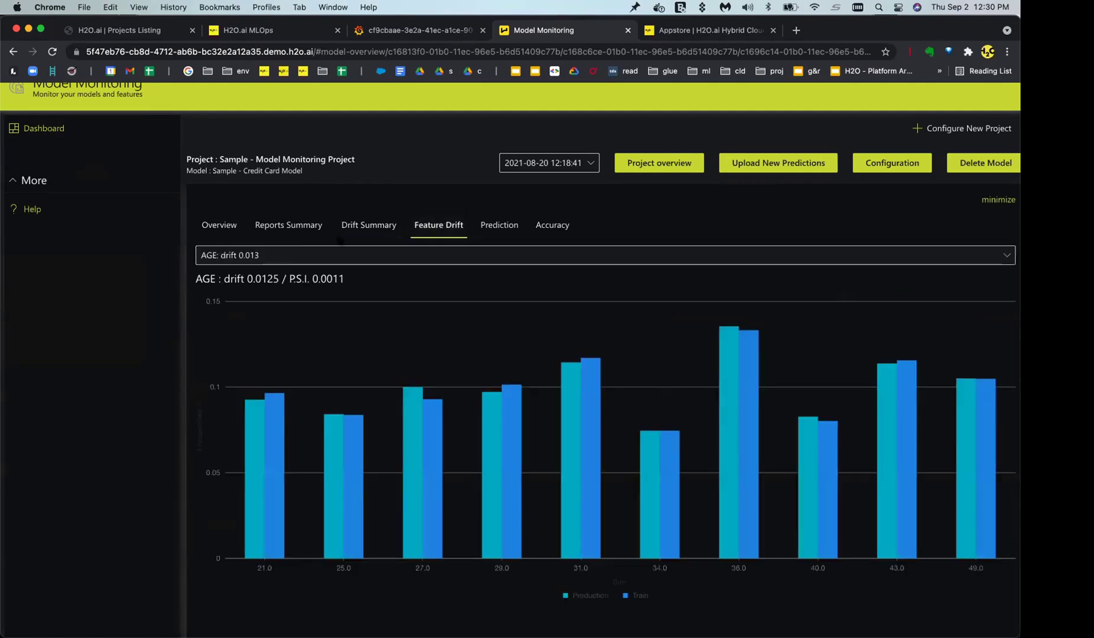
pyautogui.click(285, 255)
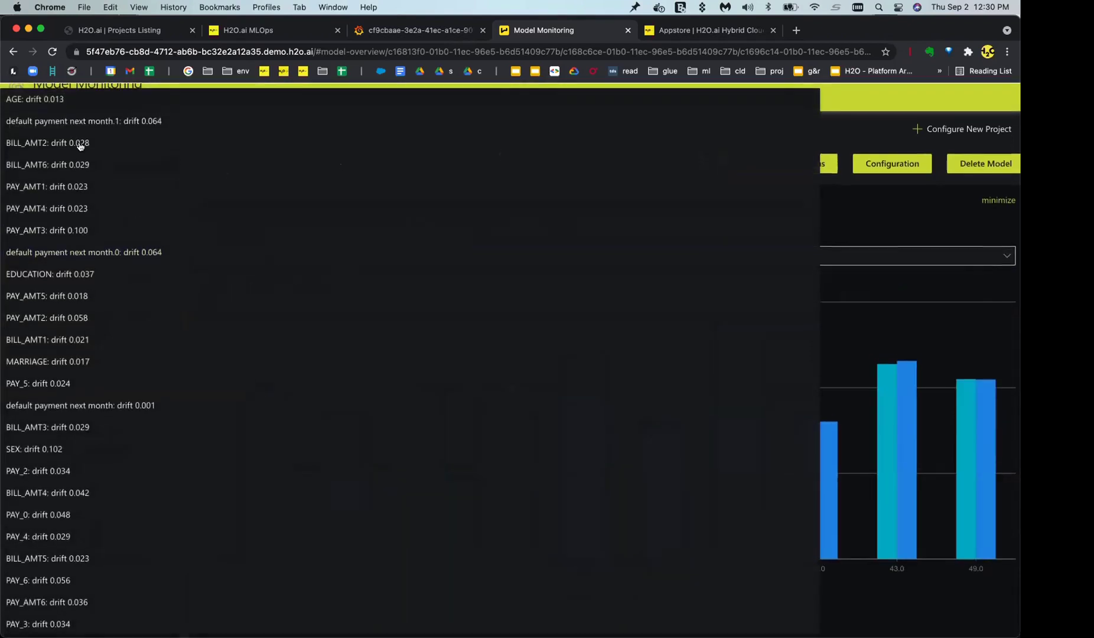
pyautogui.click(55, 101)
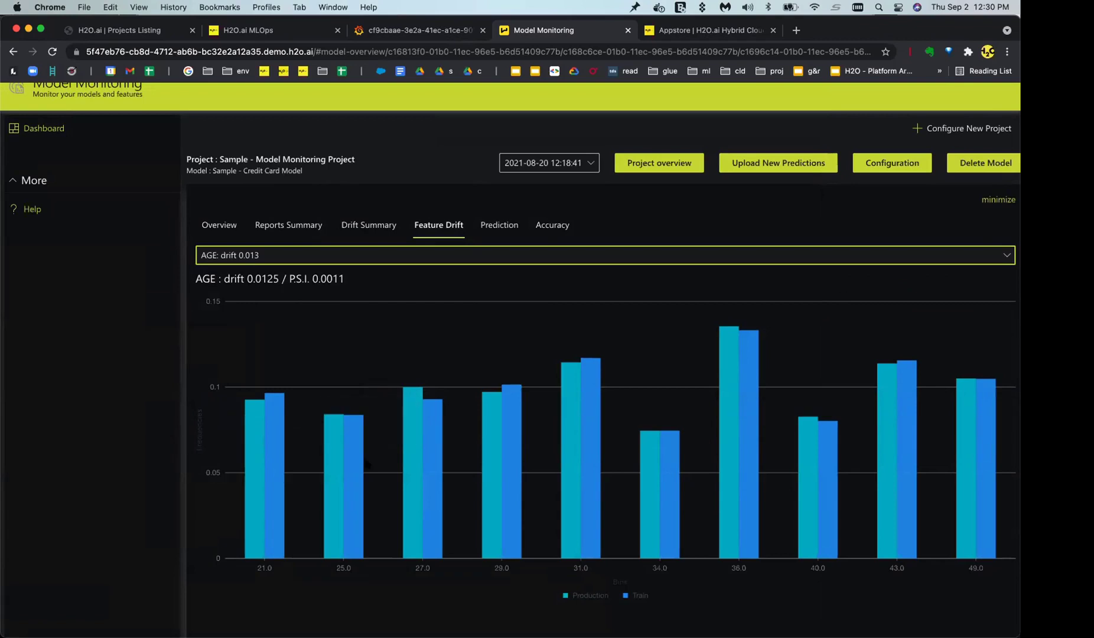
pyautogui.moveTo(514, 462)
pyautogui.click(297, 260)
pyautogui.scroll(-1, 74, 439)
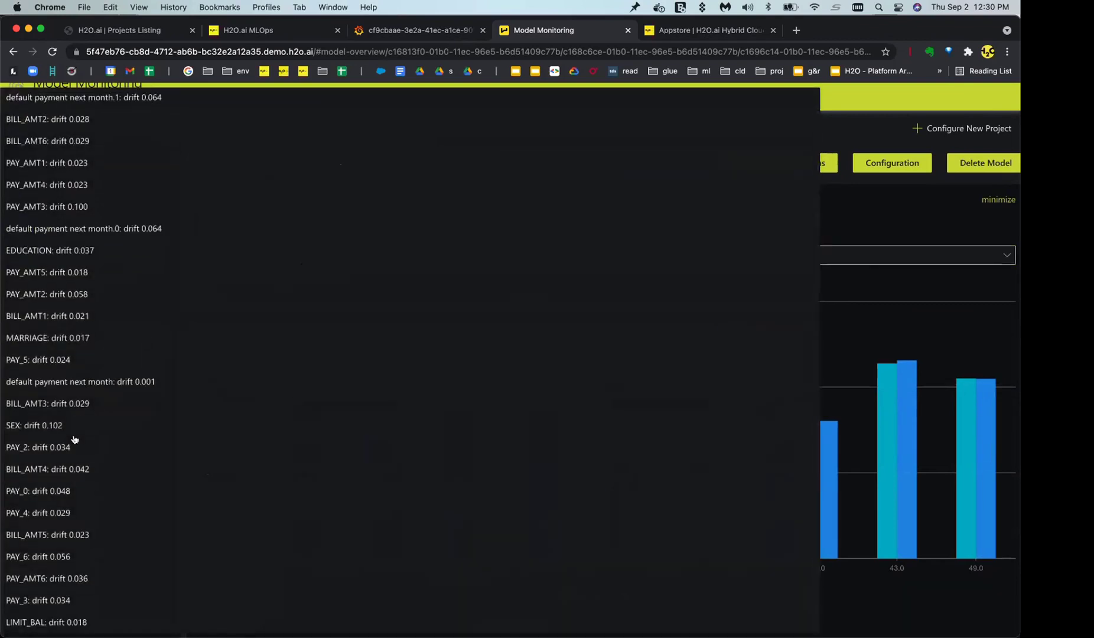
pyautogui.scroll(1, 74, 439)
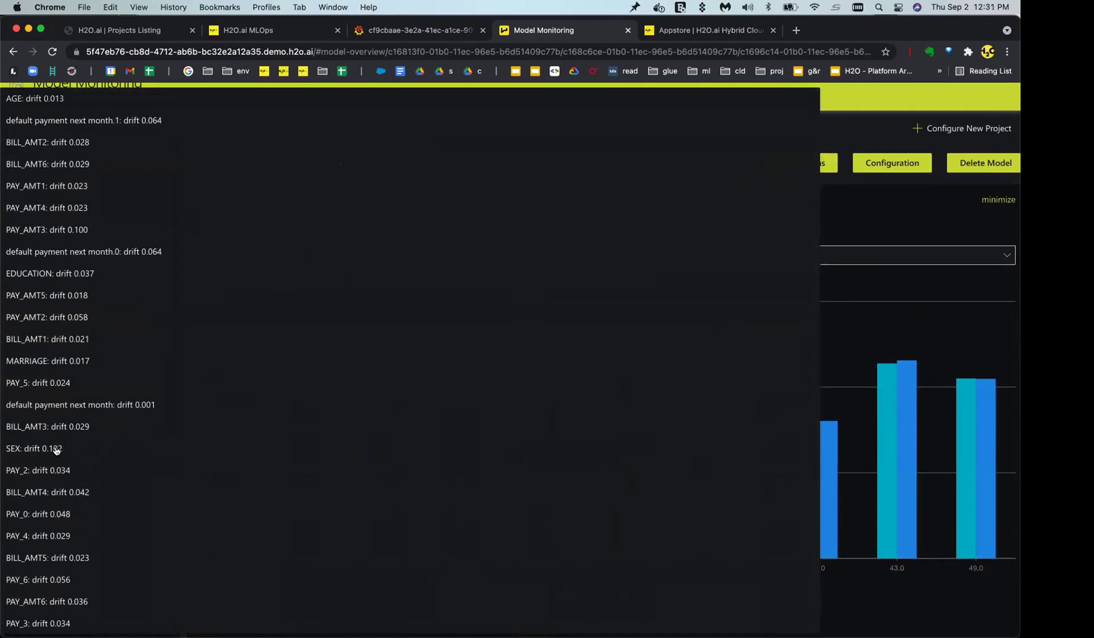
pyautogui.click(58, 451)
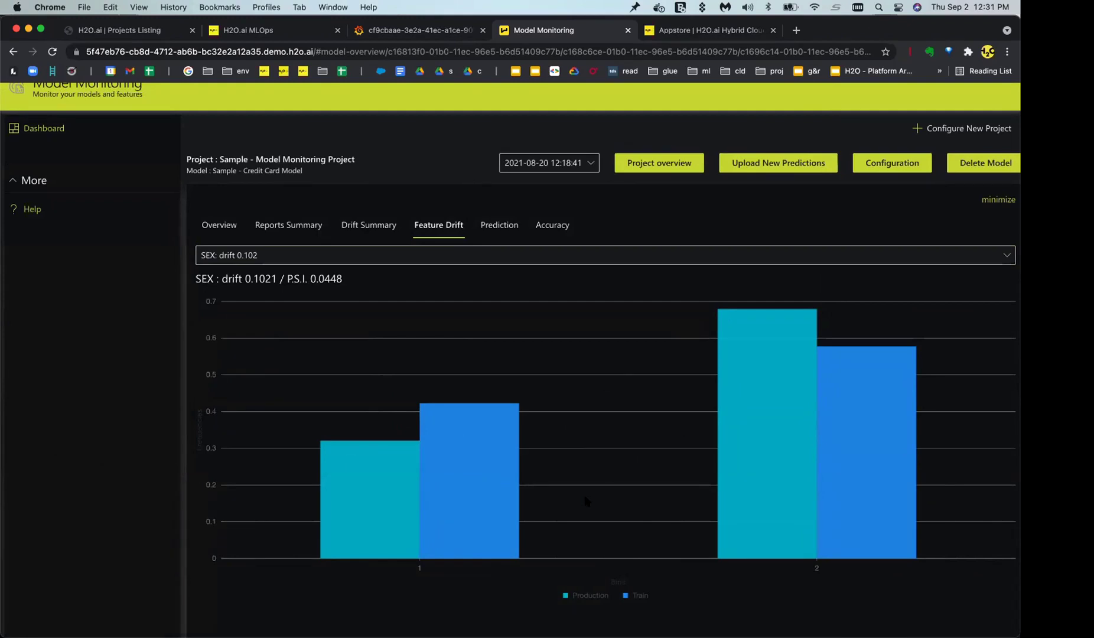
# - Read the Prediction tab's drift bars for default payment next month, then go to the H2O App Store
pyautogui.click(502, 227)
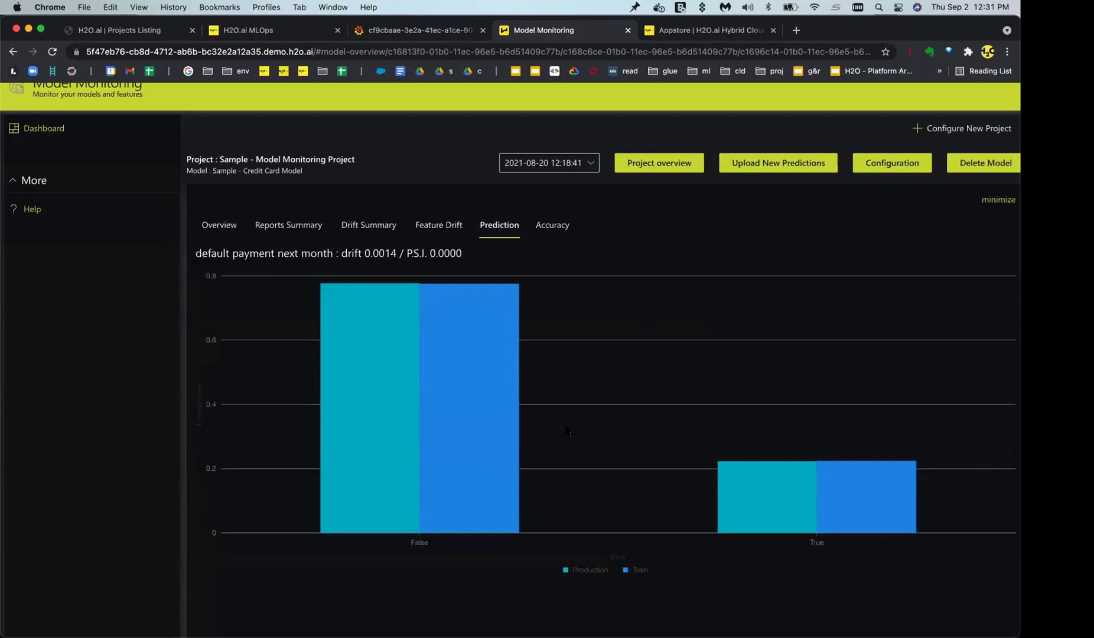
pyautogui.moveTo(360, 306)
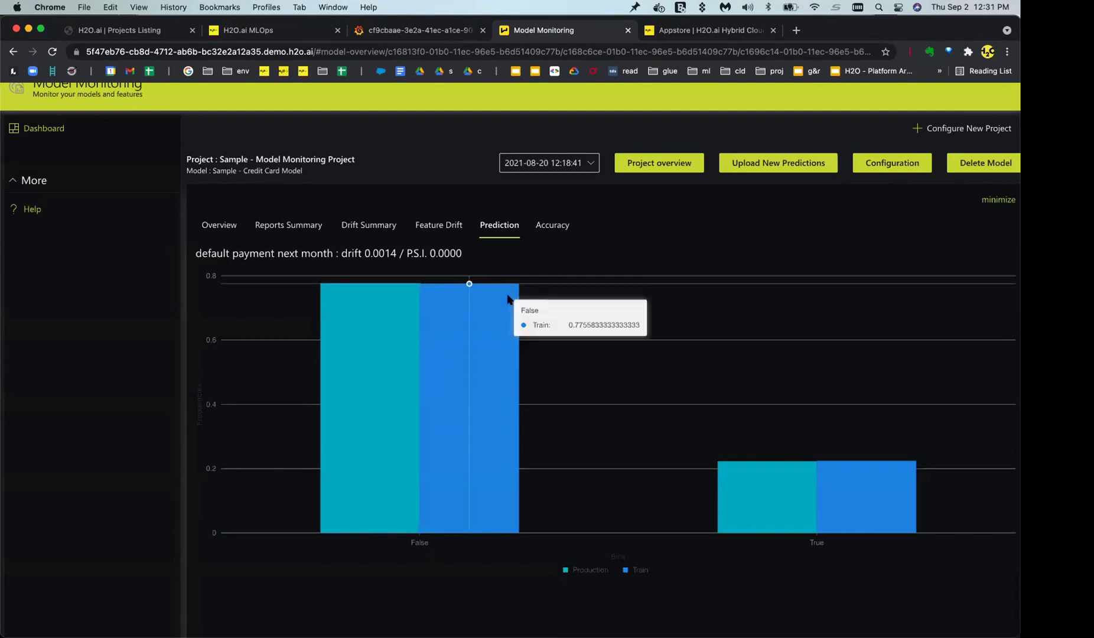
pyautogui.click(706, 32)
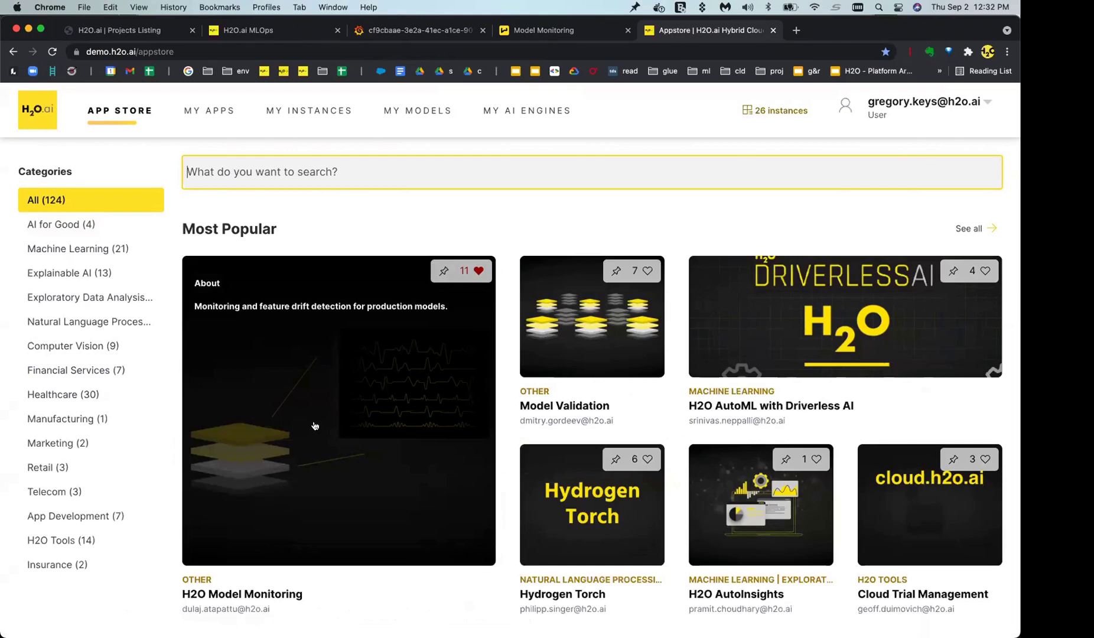
pyautogui.scroll(-5, 348, 437)
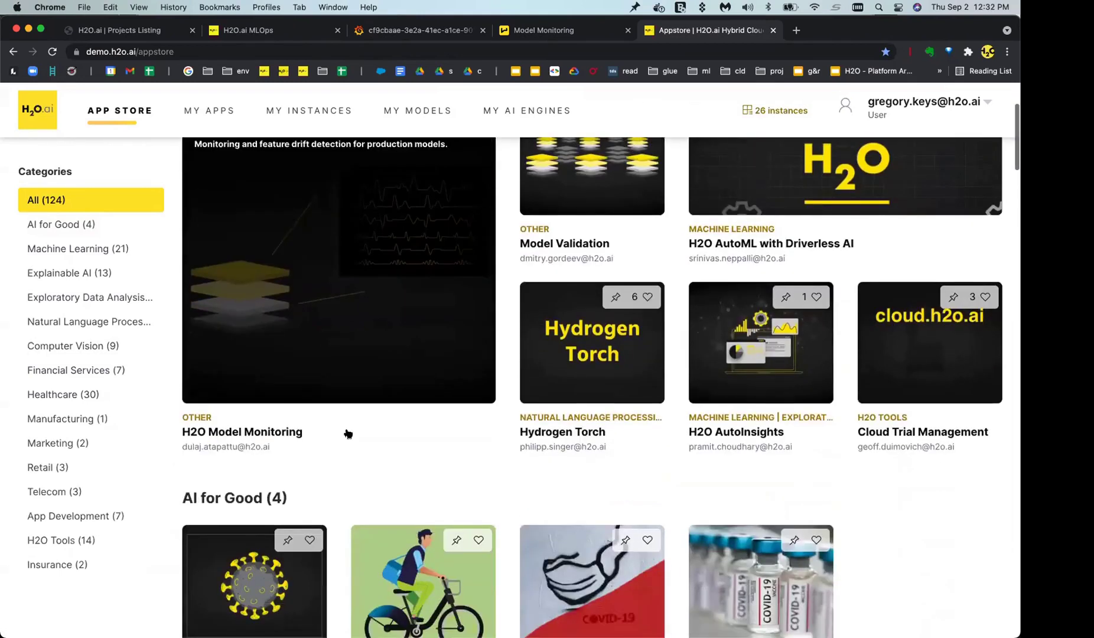
pyautogui.scroll(4, 348, 436)
pyautogui.scroll(1, 348, 437)
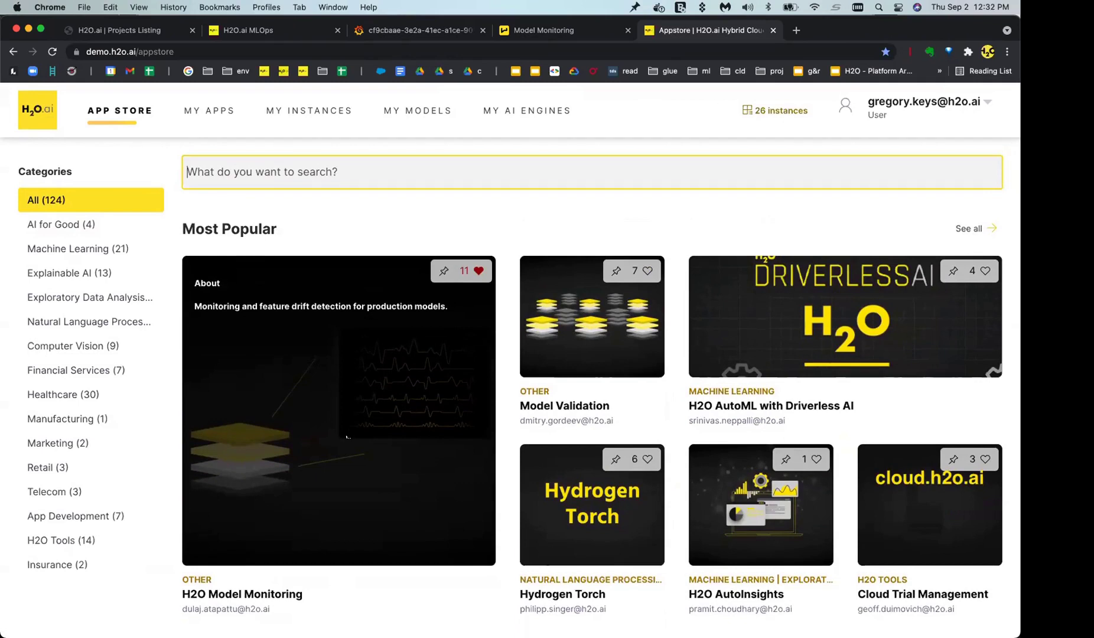
pyautogui.scroll(-1, 348, 437)
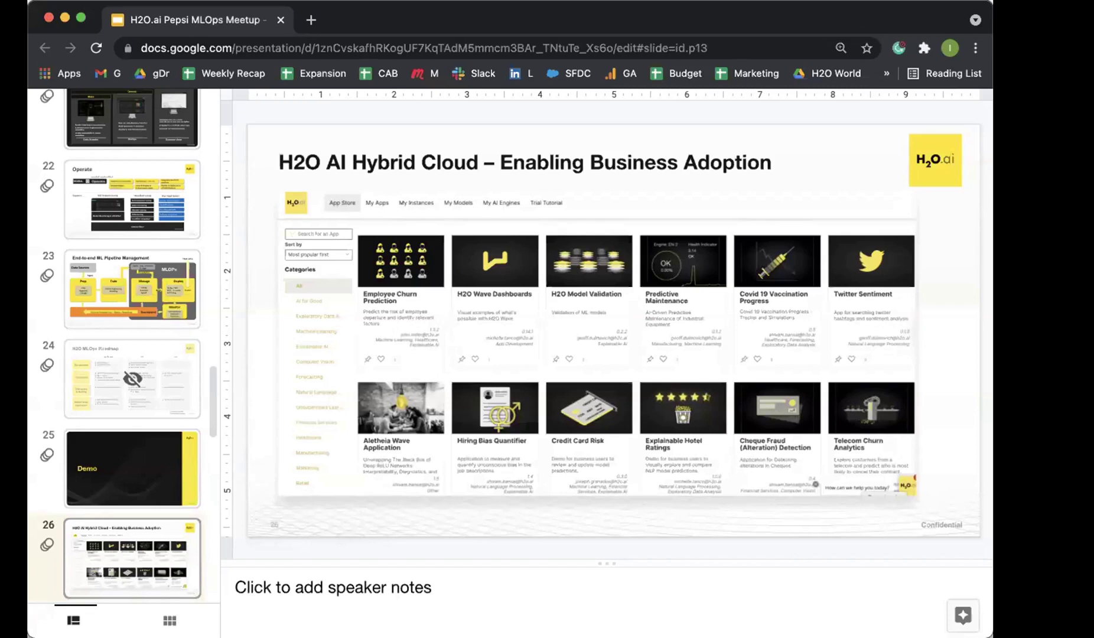
# - Move between slides 26 and 28, settling on slide 28, 'H2O Deployment Options'
pyautogui.scroll(-3, 131, 410)
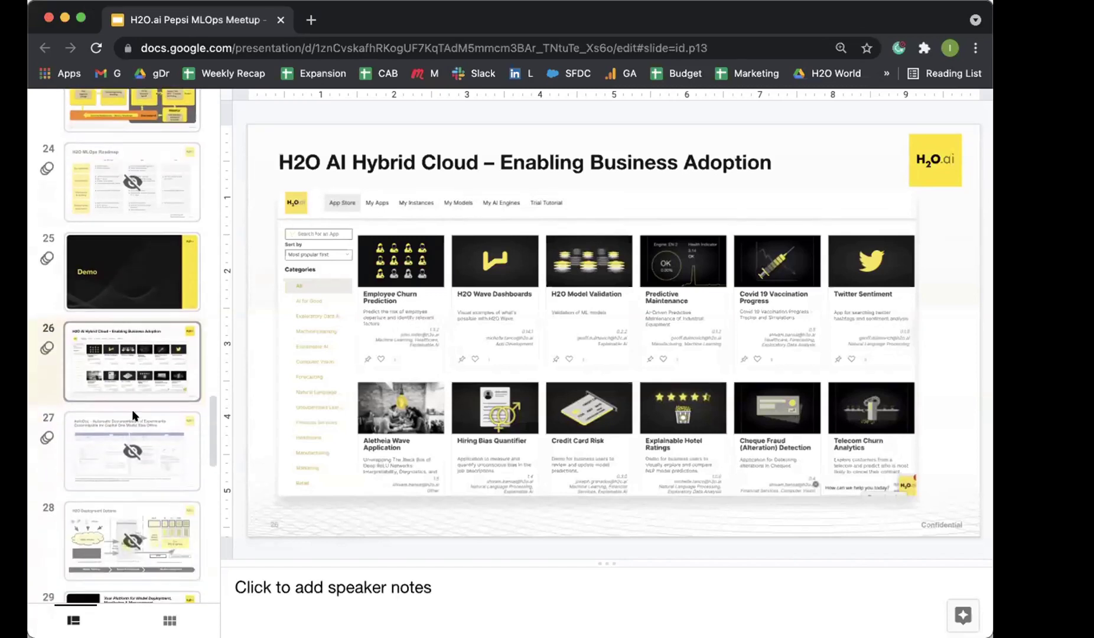
pyautogui.scroll(-2, 132, 410)
pyautogui.click(125, 459)
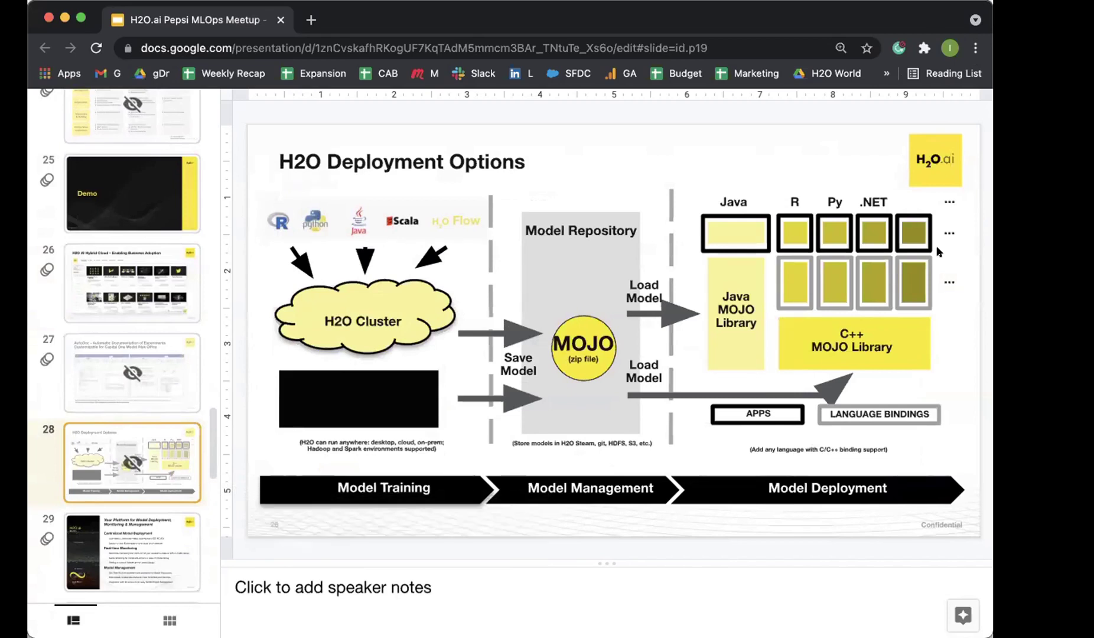
pyautogui.click(123, 301)
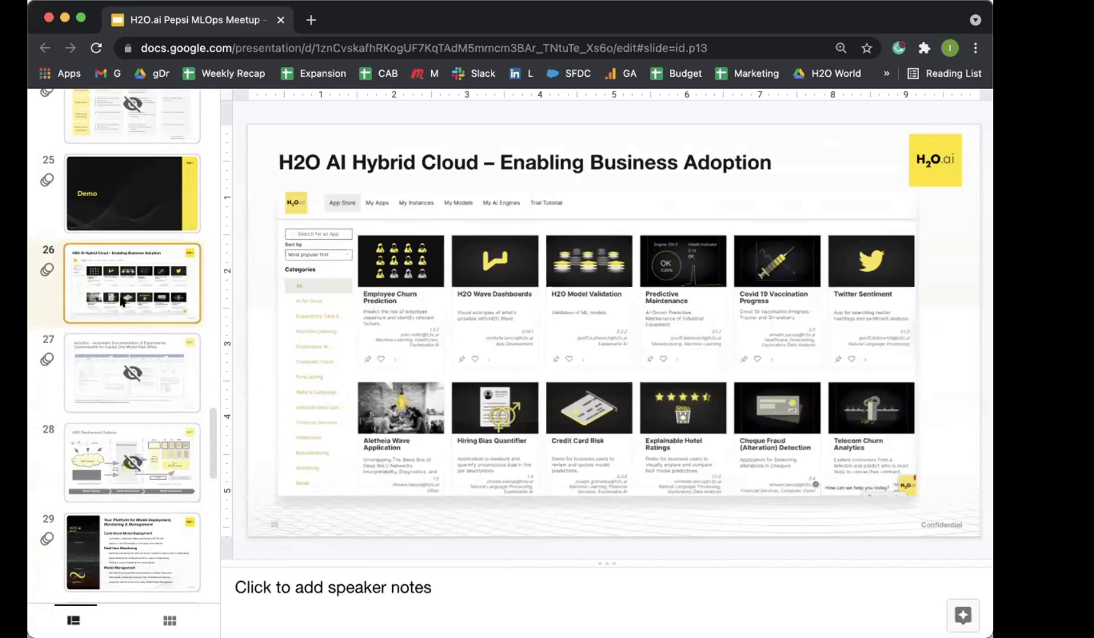
pyautogui.click(137, 471)
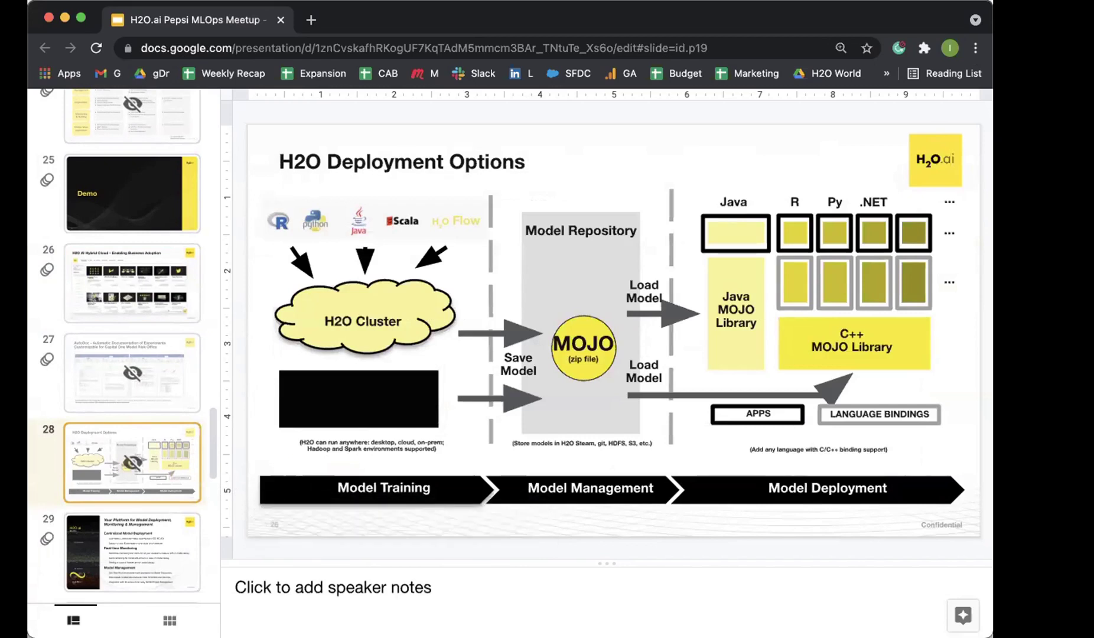
pyautogui.press('Down')
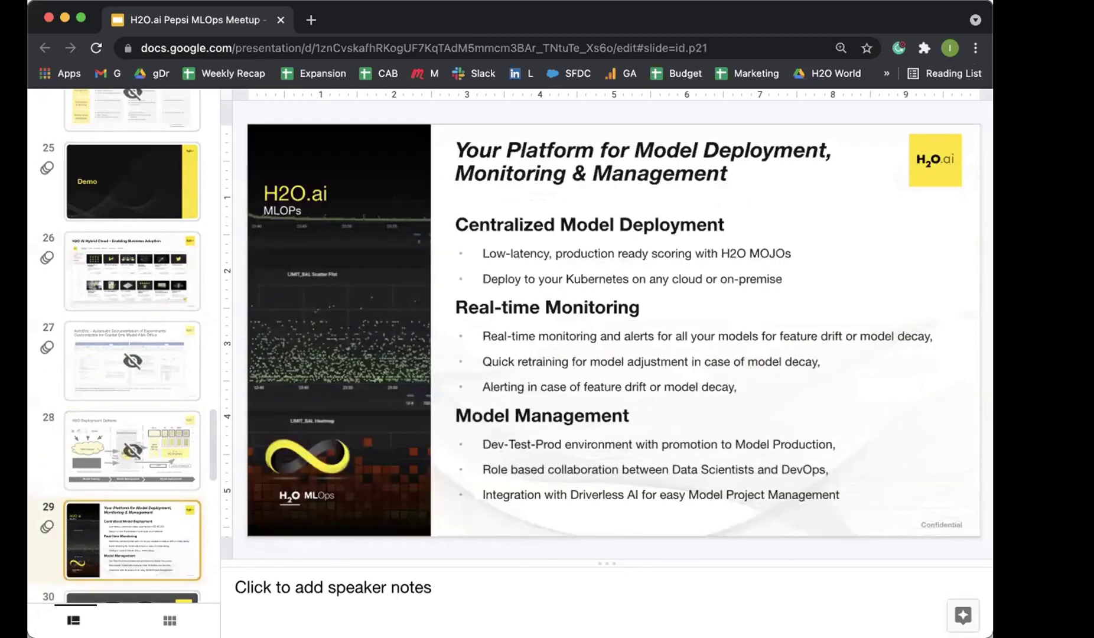
pyautogui.press('Up')
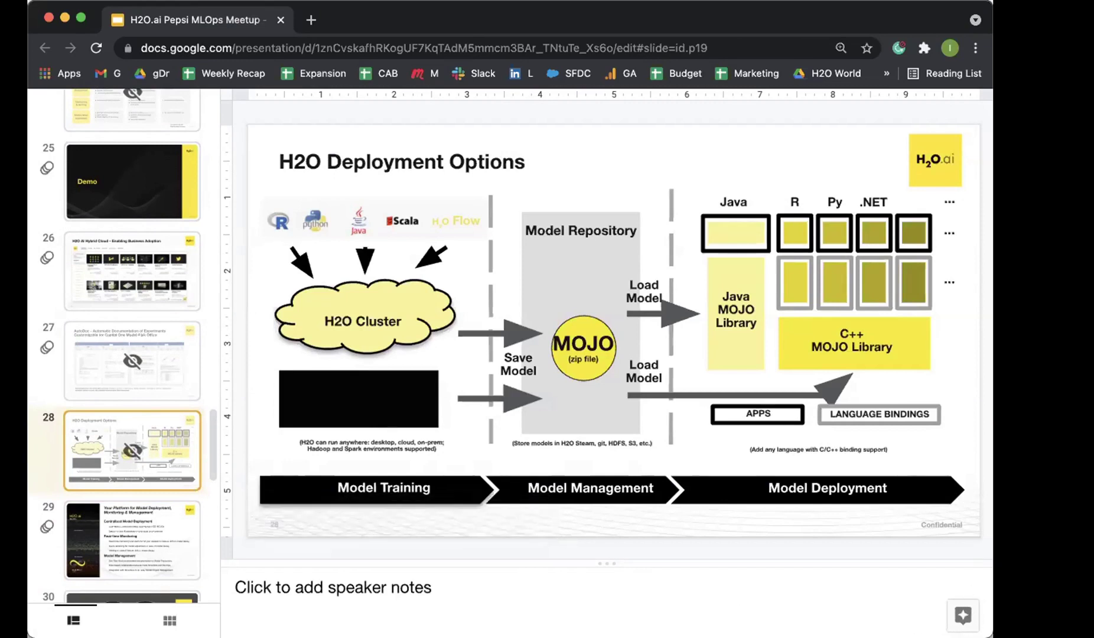
# - Maximise the browser window and show slide 29, 'Your Platform for Model Deployment, Monitoring & Management'
pyautogui.doubleClick(963, 17)
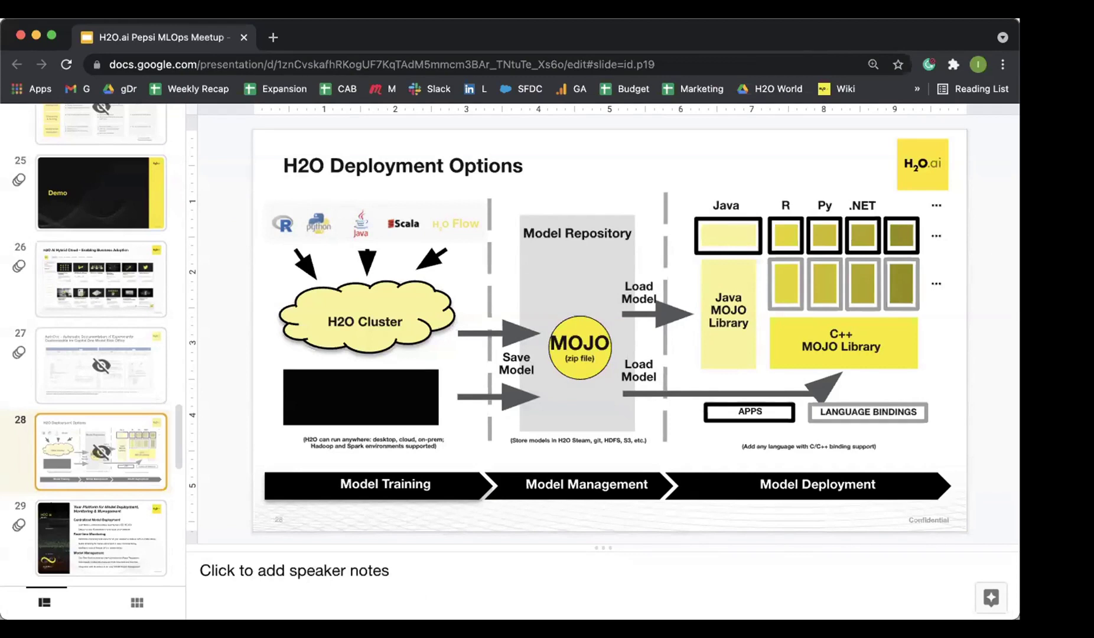
pyautogui.click(68, 530)
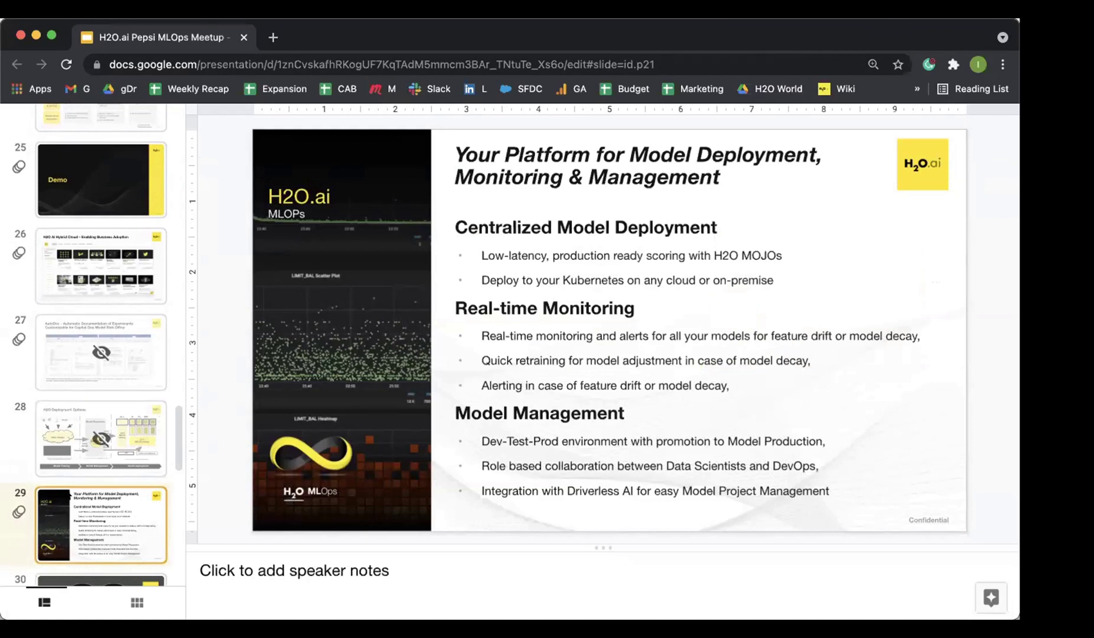
pyautogui.scroll(-3, 69, 495)
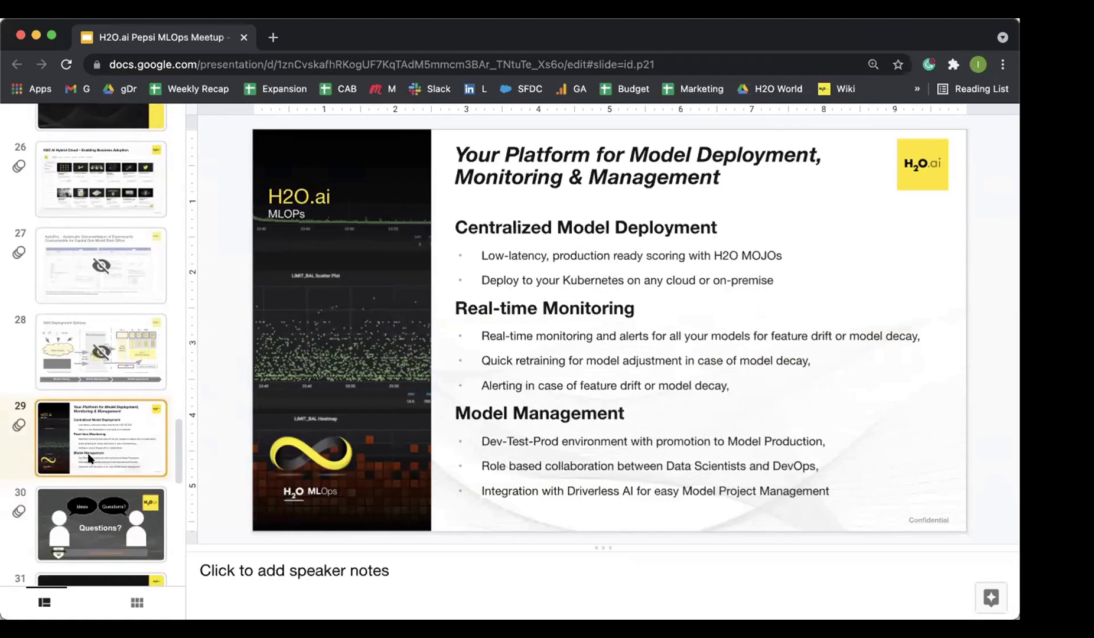
# - Display slide 30, the Questions? slide with its Ideas bubbles and training.h2o.ai link
pyautogui.click(90, 518)
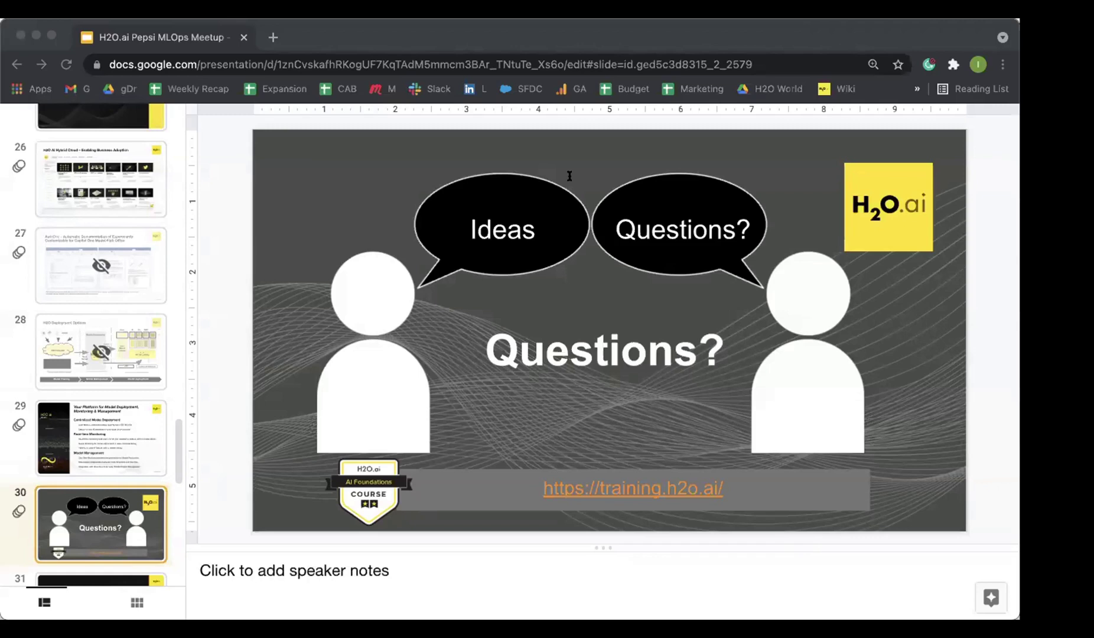
pyautogui.scroll(-2, 103, 464)
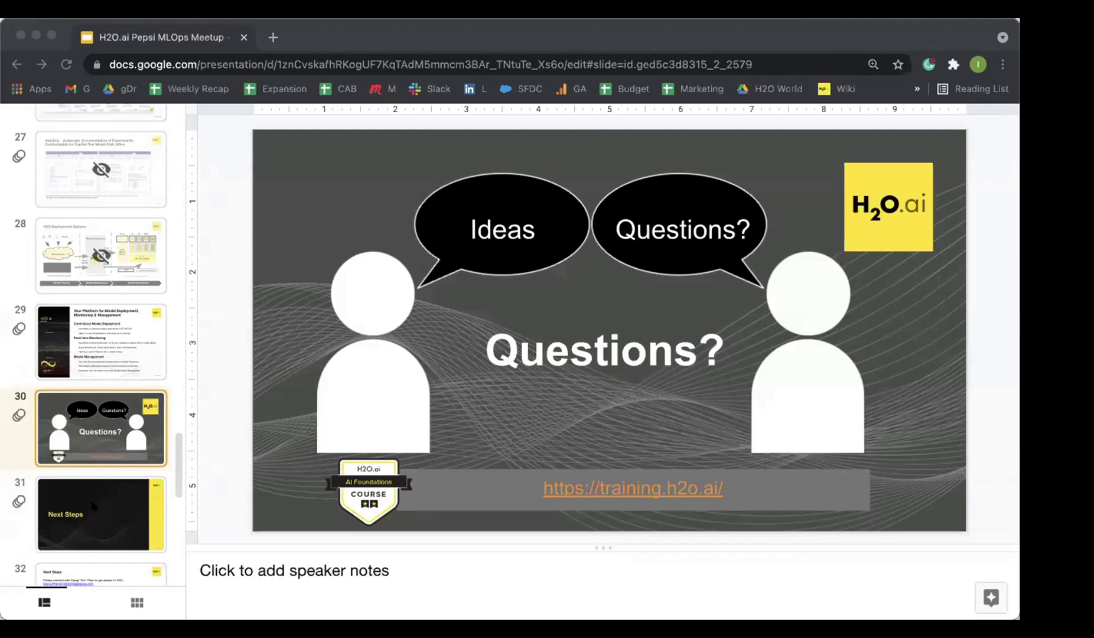
# - Show slide 31, the Next Steps title, then slide 32 with the contact details
pyautogui.click(93, 506)
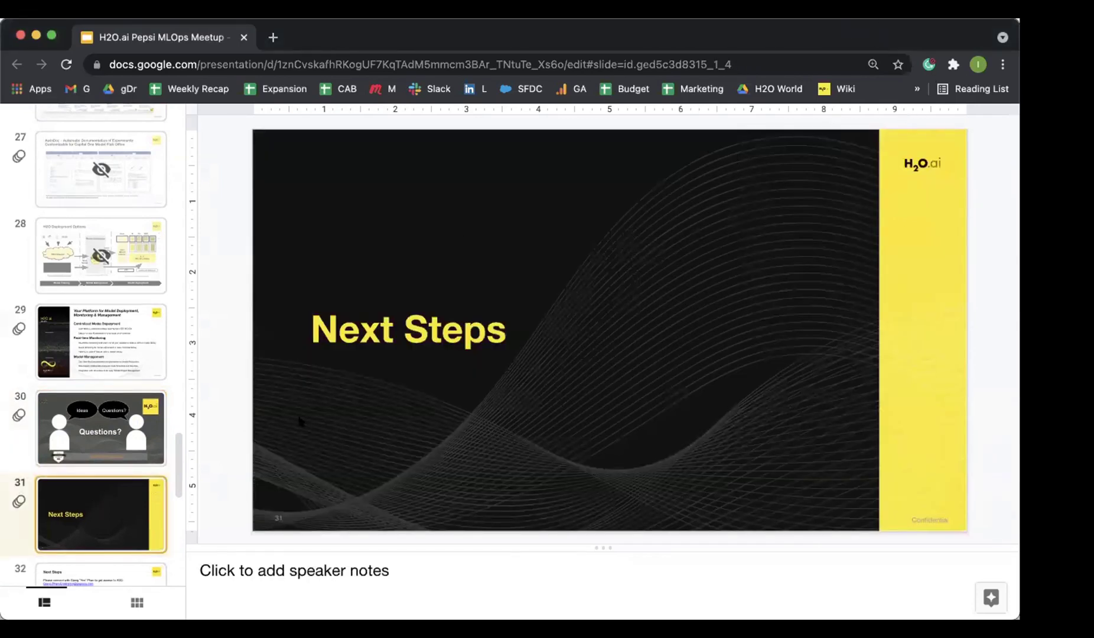
pyautogui.scroll(-1, 106, 482)
pyautogui.click(101, 531)
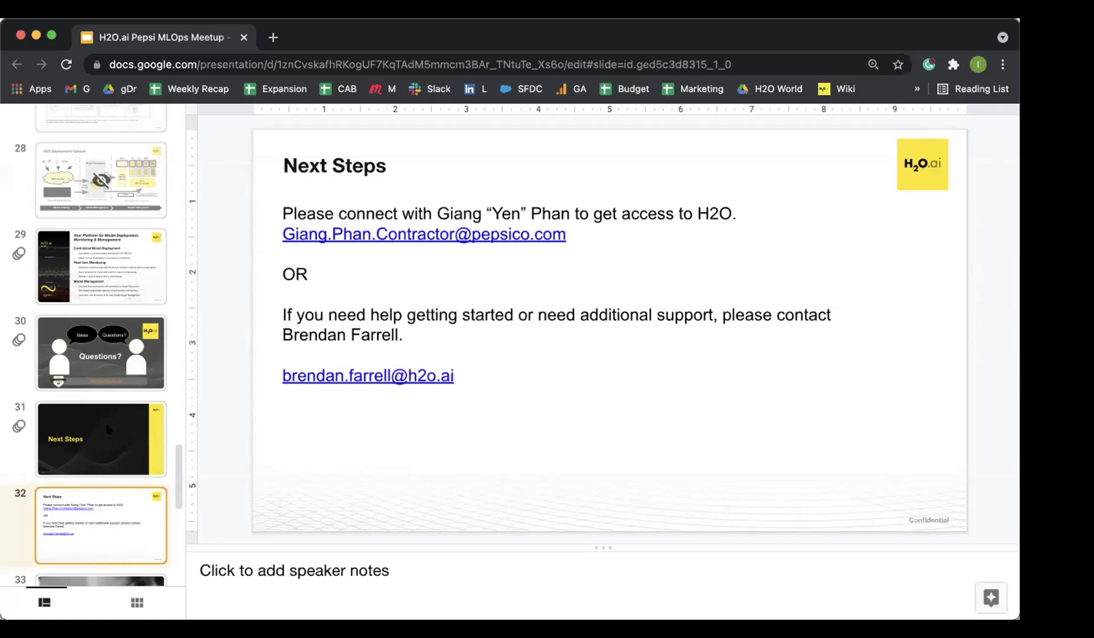
pyautogui.scroll(-1, 108, 430)
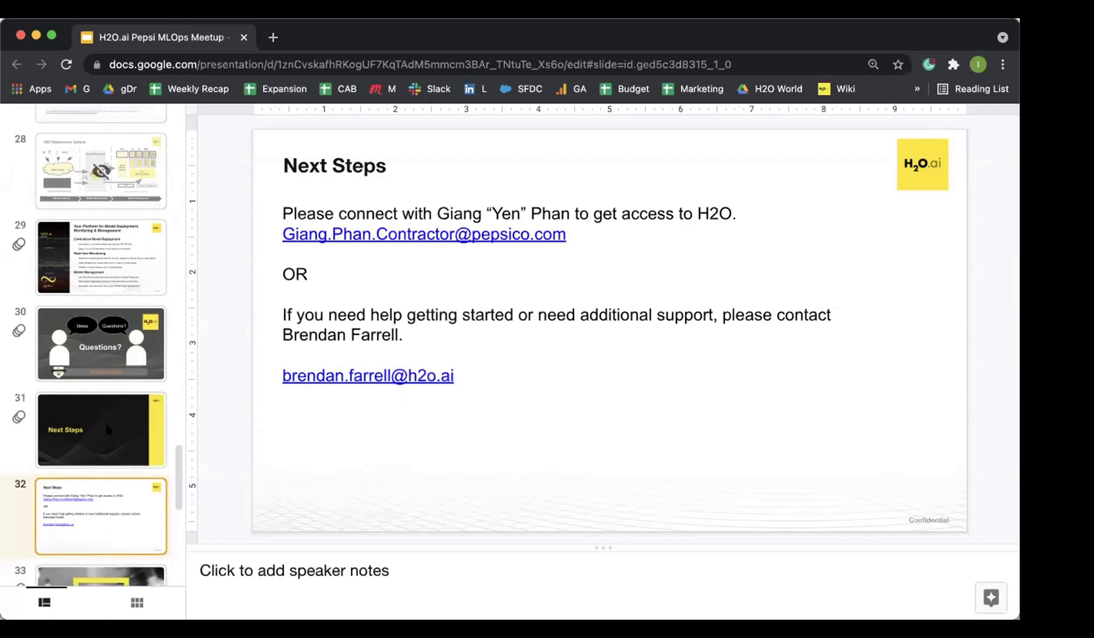
# - Advance to slide 33, the closing Thank you slide
pyautogui.scroll(-1, 108, 429)
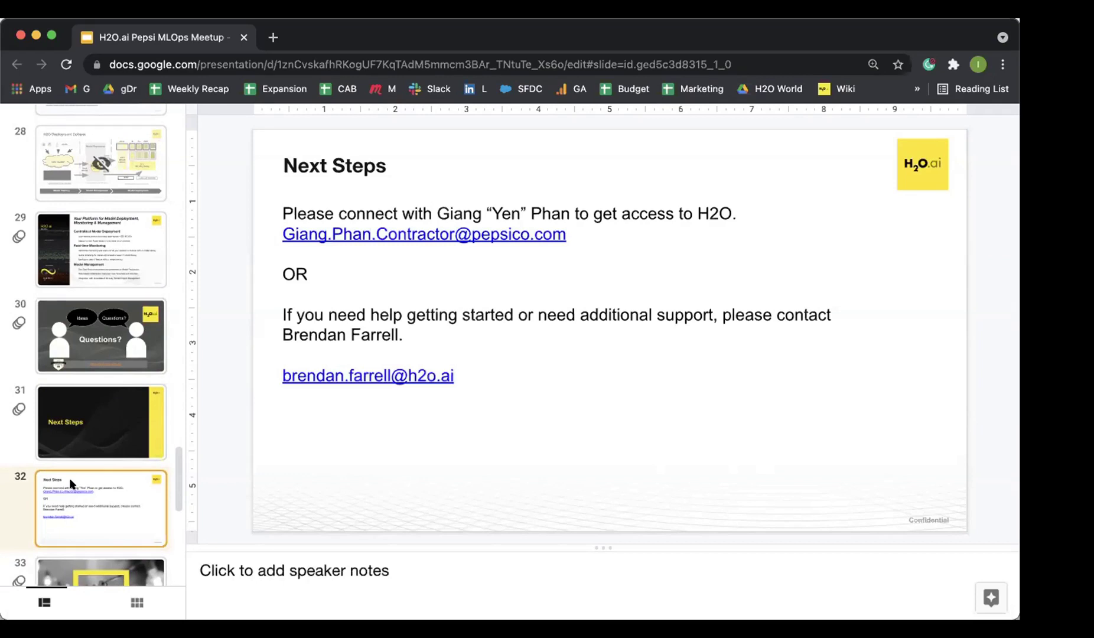
pyautogui.scroll(-4, 71, 483)
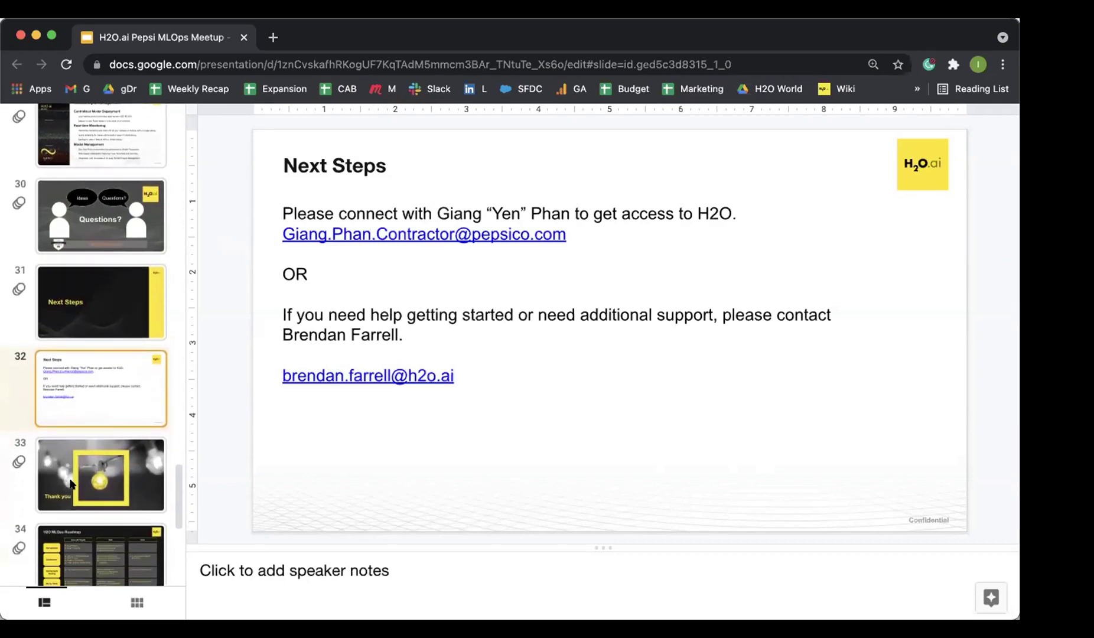
pyautogui.click(70, 483)
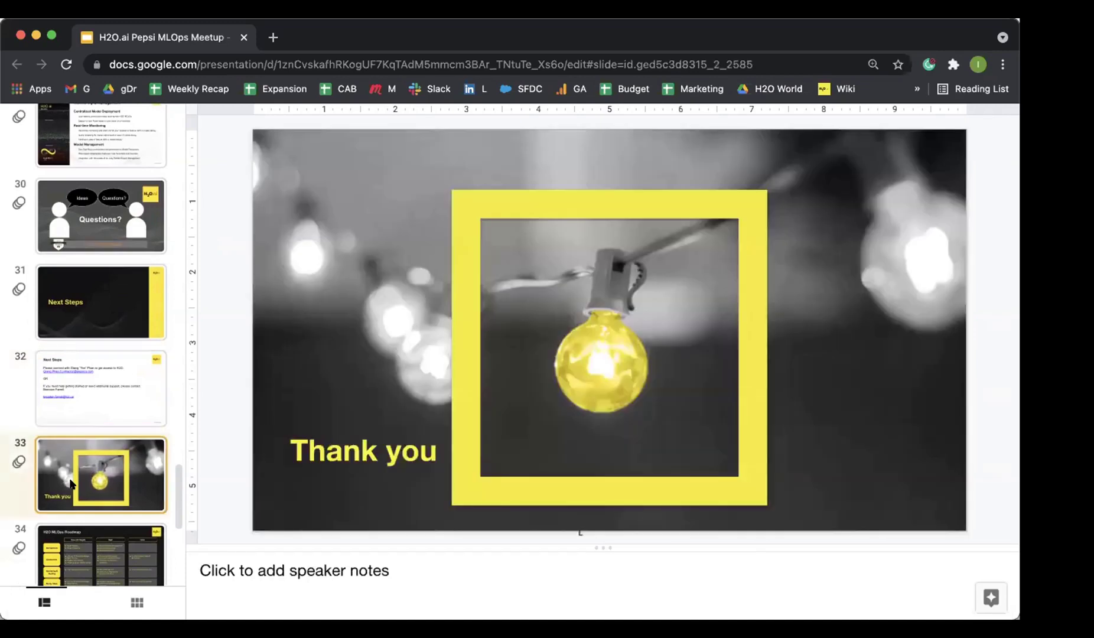